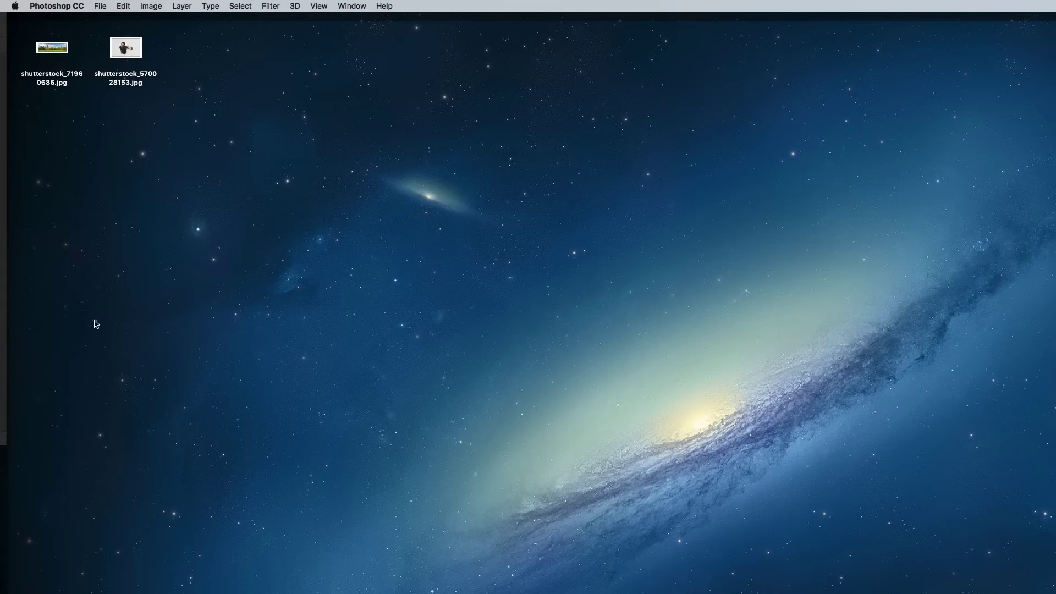
double_click(58, 49)
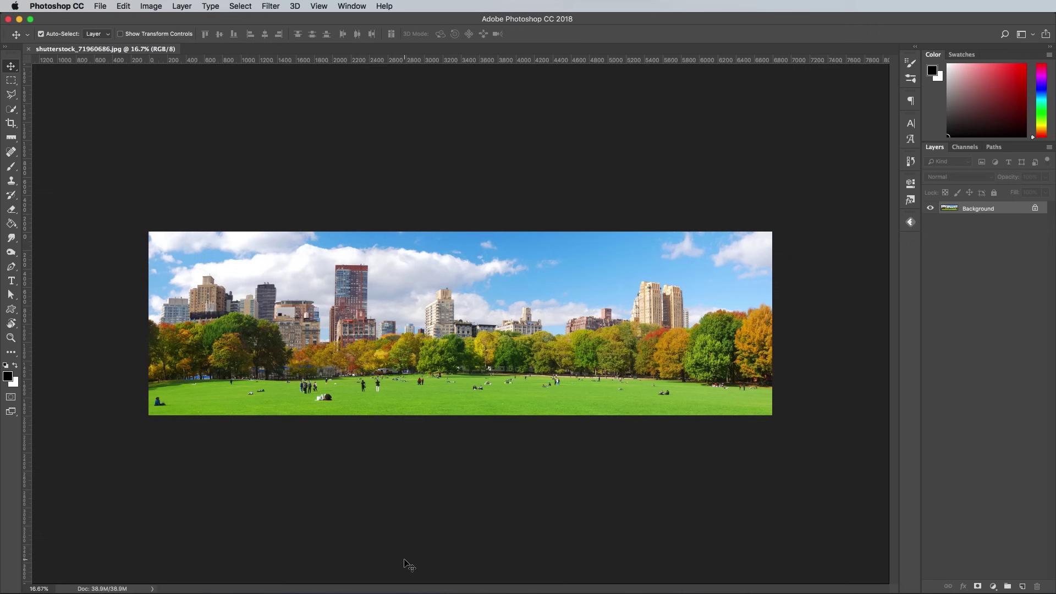
key(super+plus)
key(super+plus)
key(super+plus)
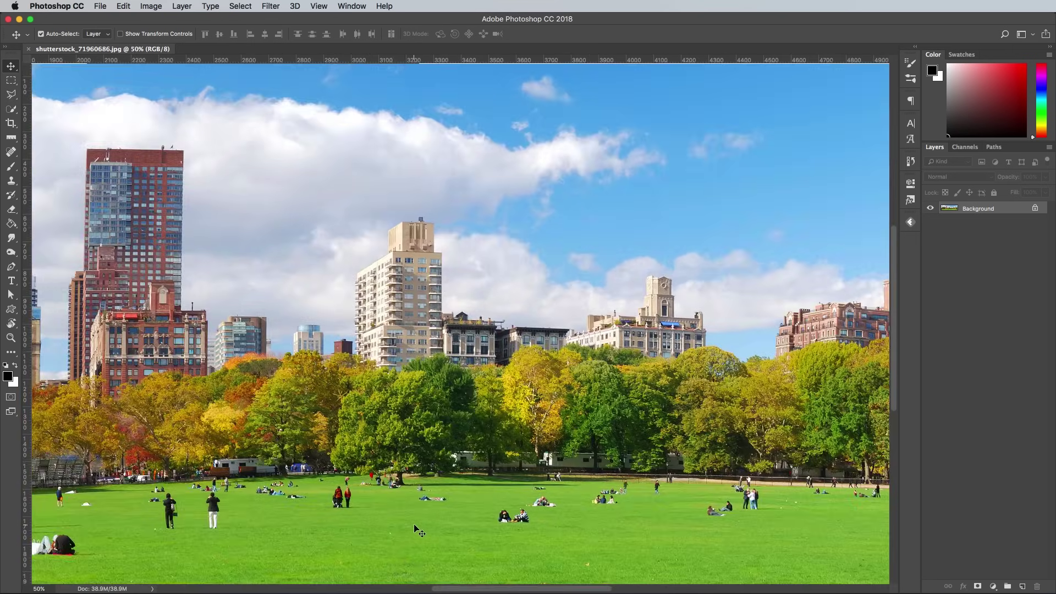
scroll(416, 529, left, 15)
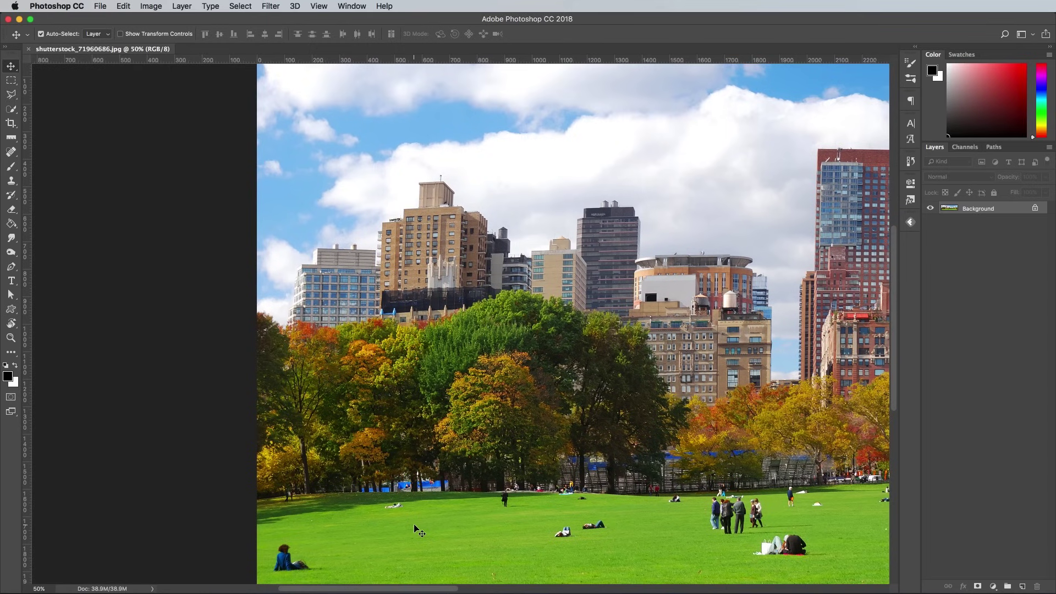
scroll(416, 529, right, 5)
scroll(416, 529, down, 3)
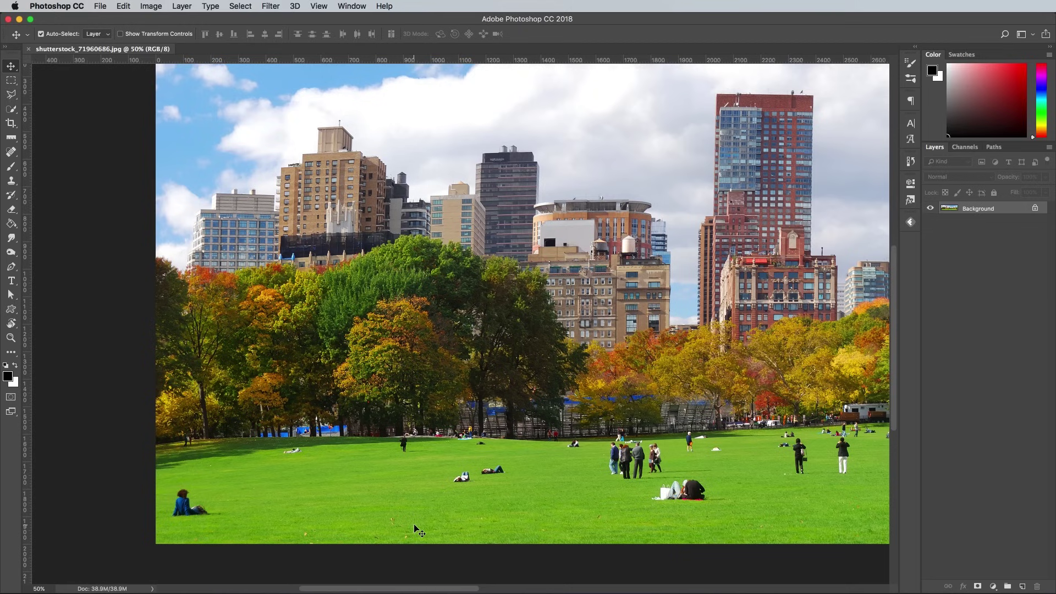
- Set up a 0%-hardness Clone Stamp sampling All Layers on a new empty layer
click(11, 181)
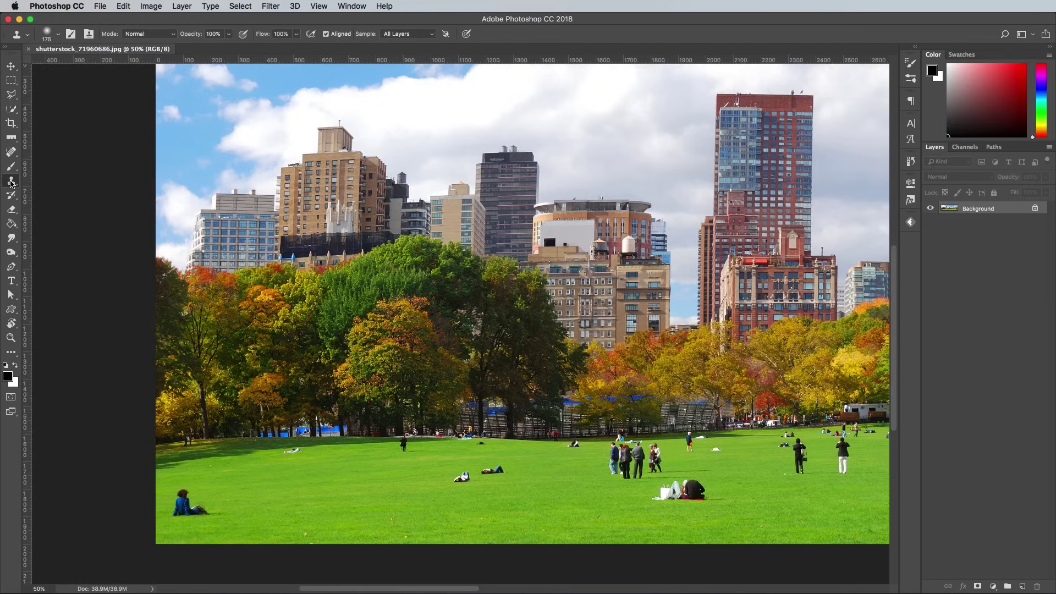
click(49, 34)
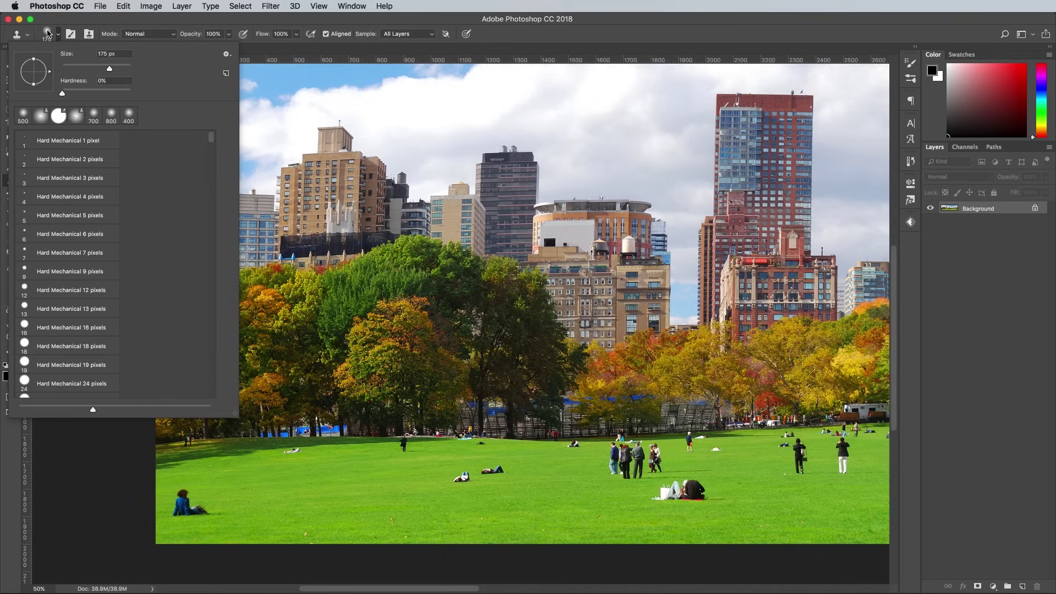
drag(64, 95, 52, 96)
click(494, 39)
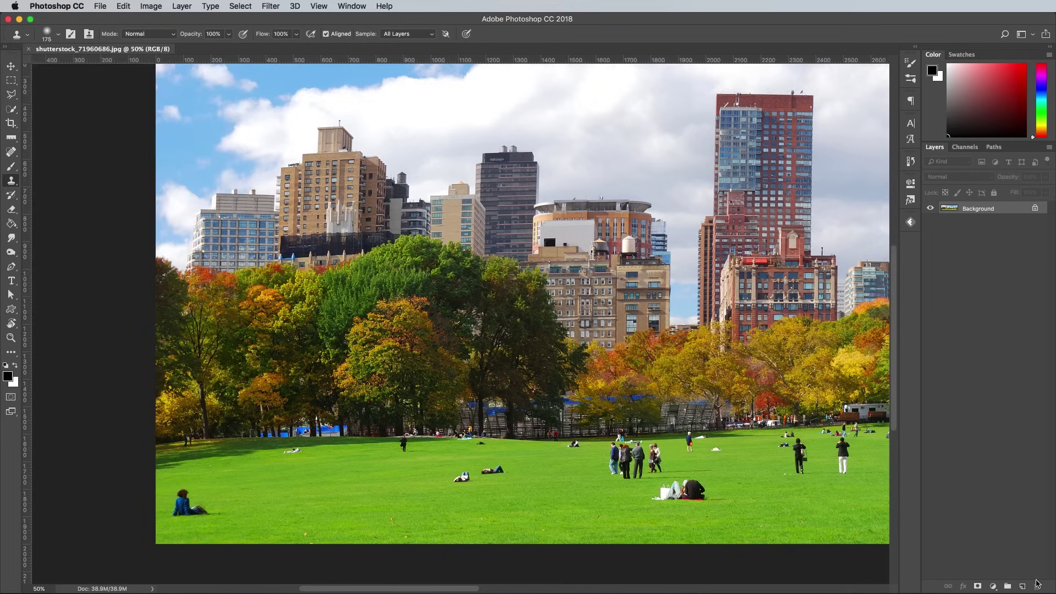
click(1022, 588)
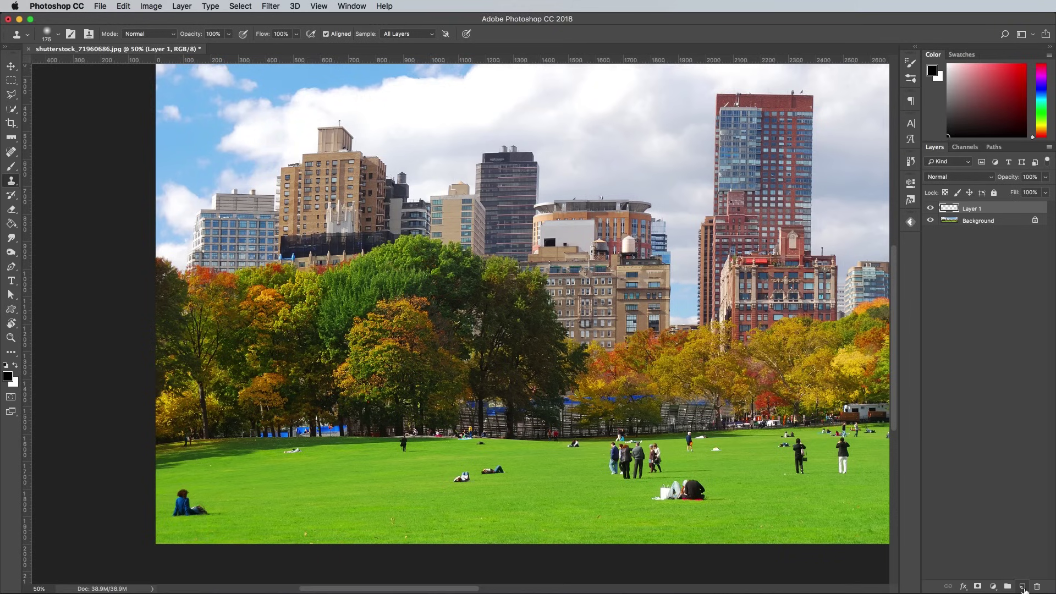
click(417, 34)
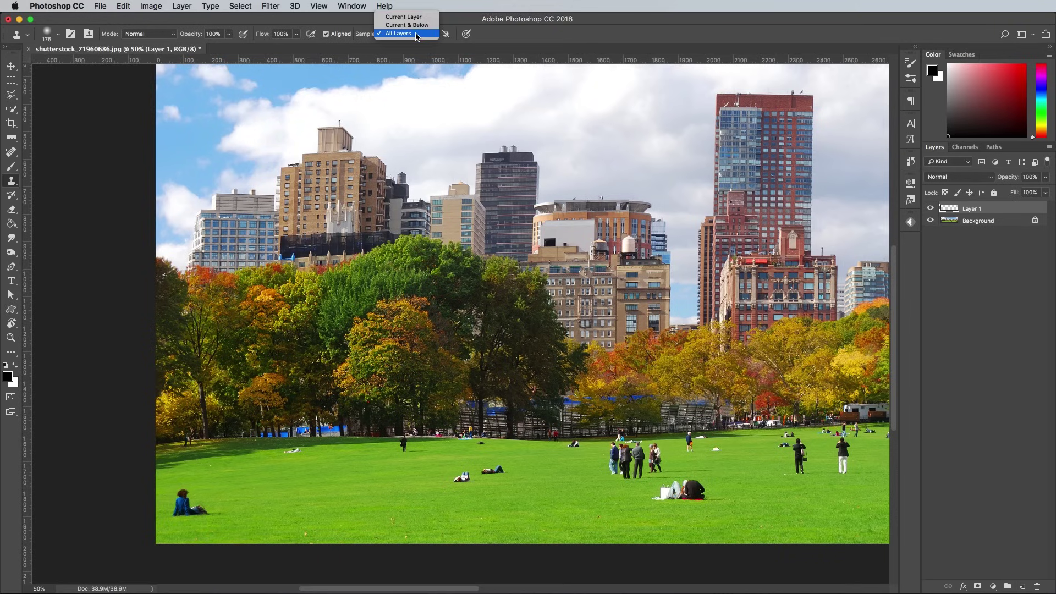
click(408, 34)
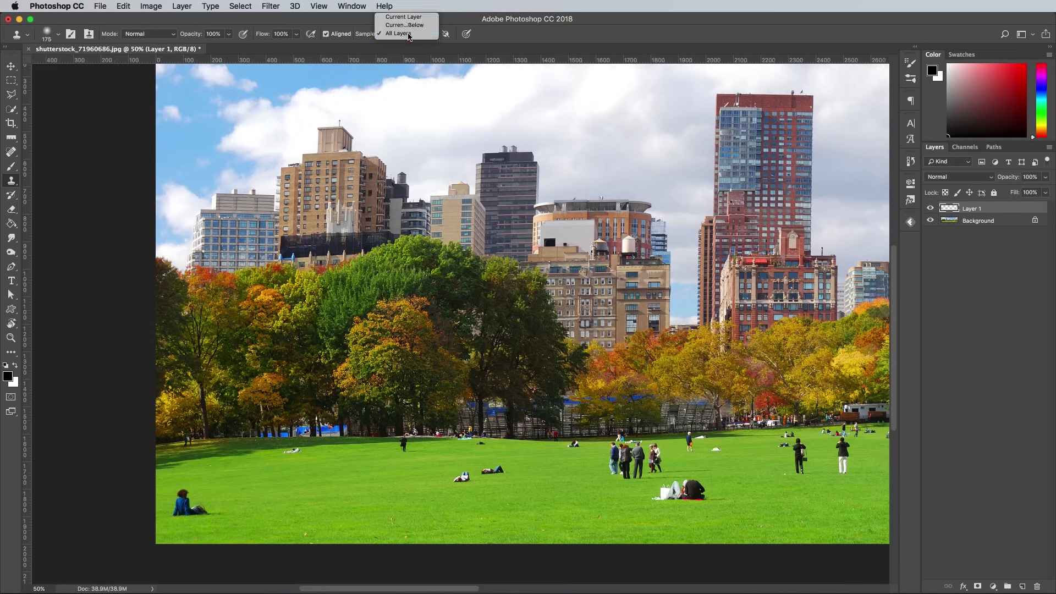
- Clone grass over the seated woman and the people on the left and middle of the lawn
alt+click(256, 511)
drag(209, 509, 187, 502)
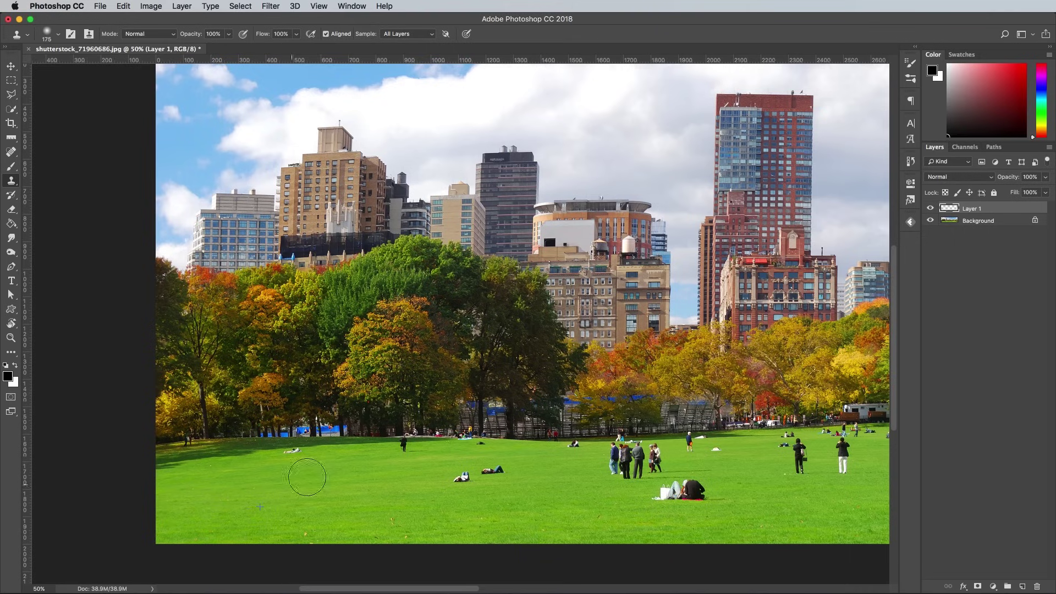
key(bracketleft)
key(bracketleft)
key(bracketleft)
key(bracketleft)
alt+click(275, 450)
click(291, 451)
click(404, 443)
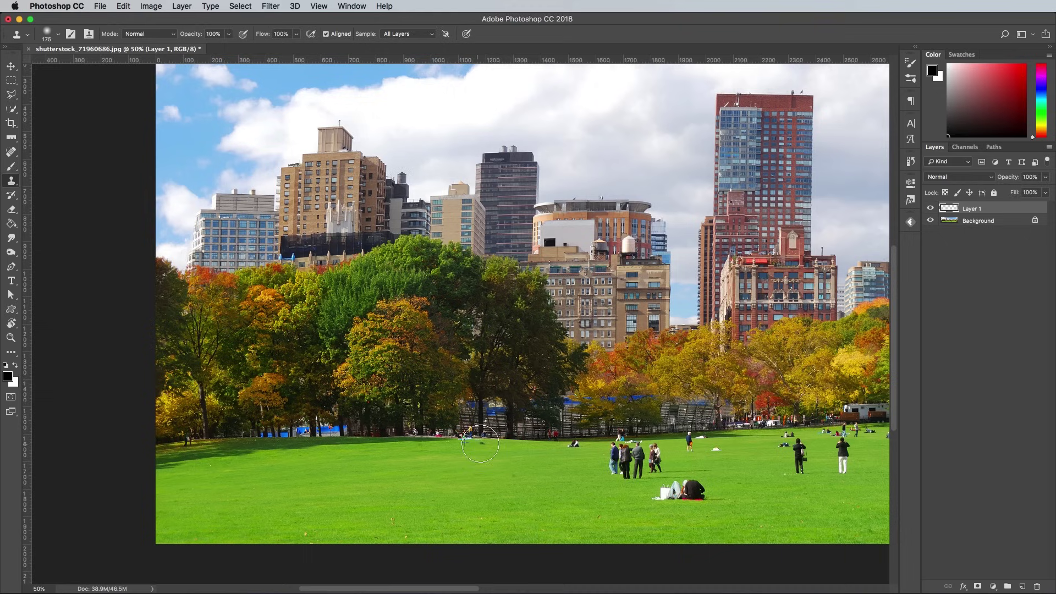
click(480, 443)
drag(462, 477, 495, 471)
click(575, 447)
drag(613, 460, 654, 459)
click(682, 489)
- Clone grass over the remaining walking, picnicking and seated people across the right of the lawn
scroll(632, 456, right, 5)
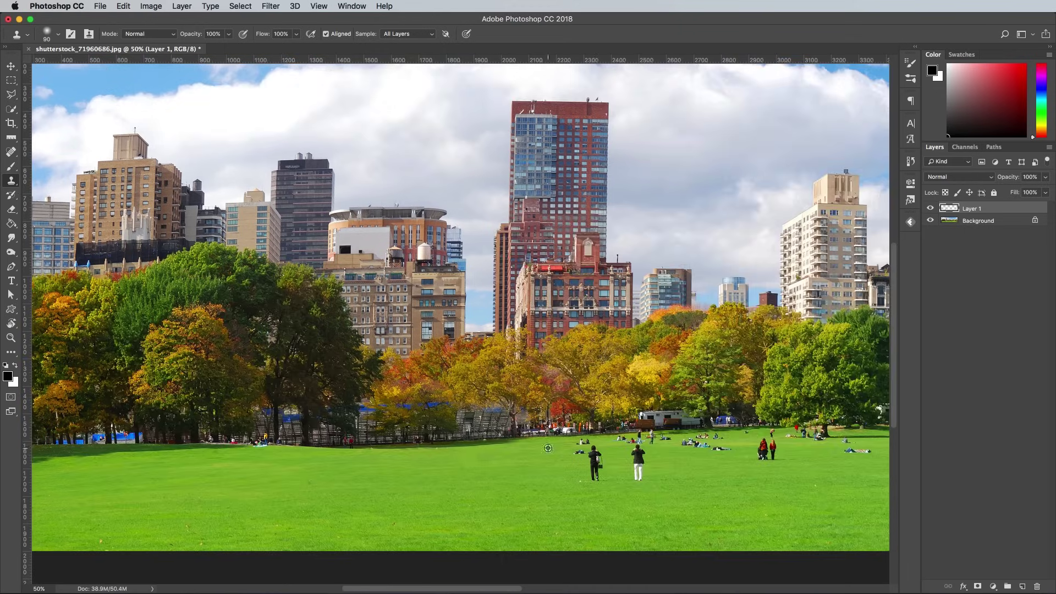
click(596, 462)
click(638, 459)
scroll(644, 440, right, 5)
click(597, 433)
click(712, 459)
scroll(605, 439, right, 4)
click(594, 431)
click(570, 450)
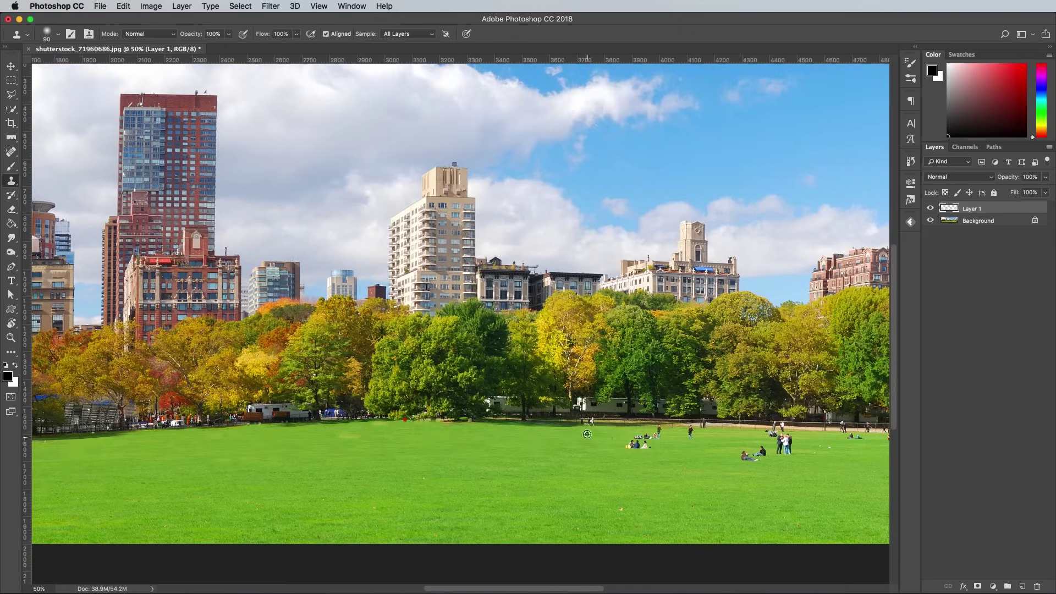
click(642, 442)
scroll(550, 429, right, 4)
scroll(513, 418, right, 2)
click(544, 448)
click(681, 434)
scroll(682, 434, right, 8)
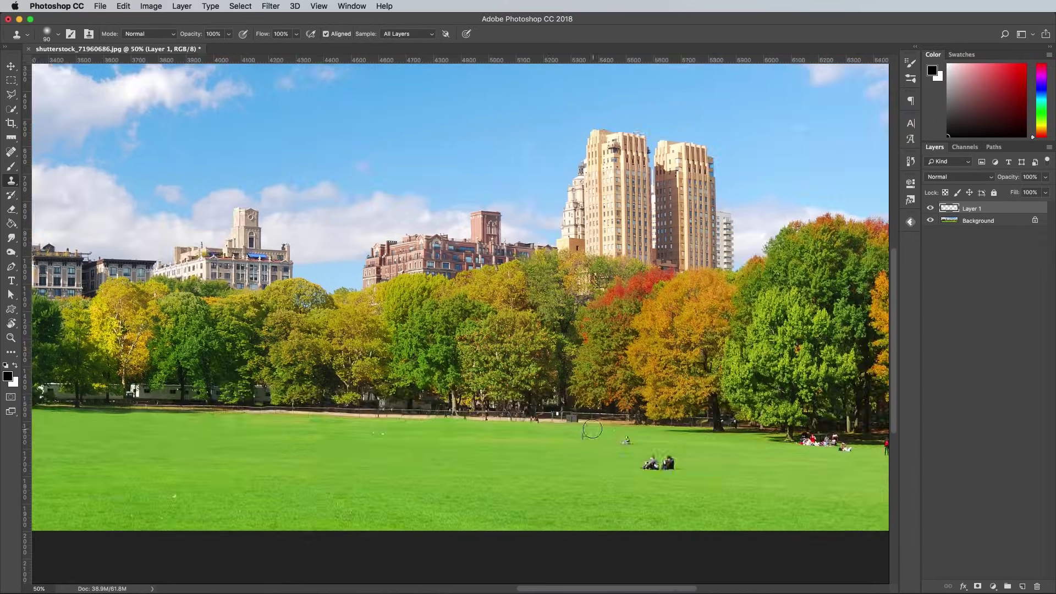
click(582, 427)
click(666, 433)
- Merge the retouch layer with the Background into a single layer
key(super+minus)
scroll(536, 430, left, 3)
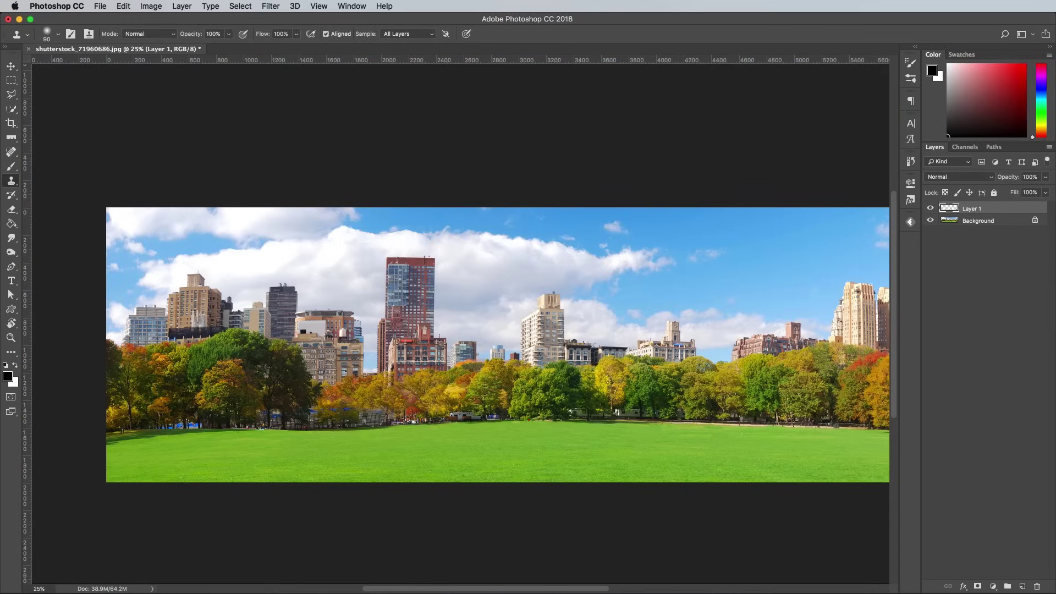
shift+click(980, 227)
key(super+e)
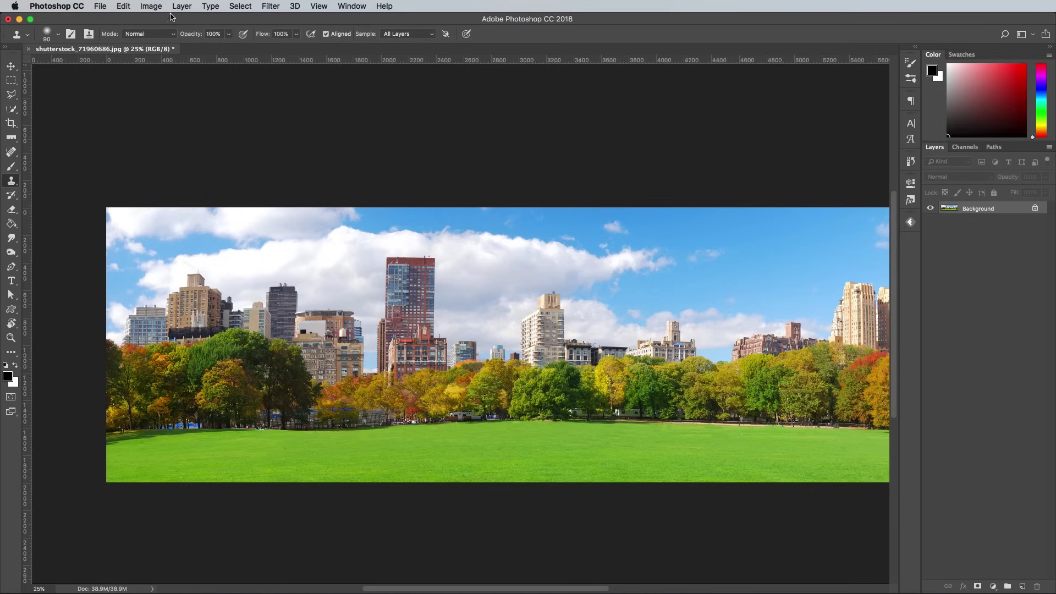
- Resize the image to 2000 × 2000 px with proportions unlinked
click(151, 6)
click(162, 92)
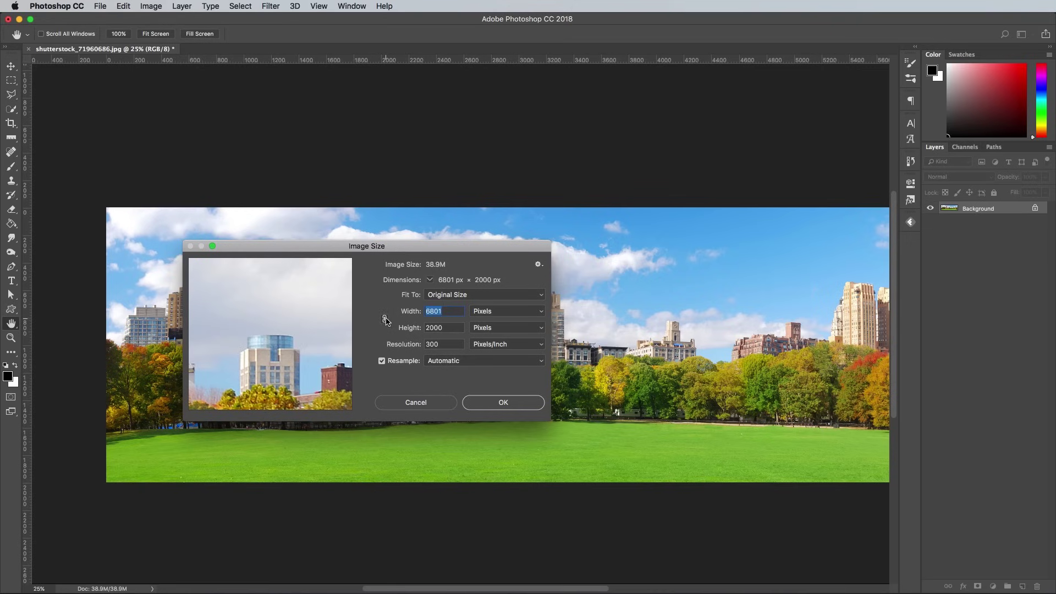
text(2000)
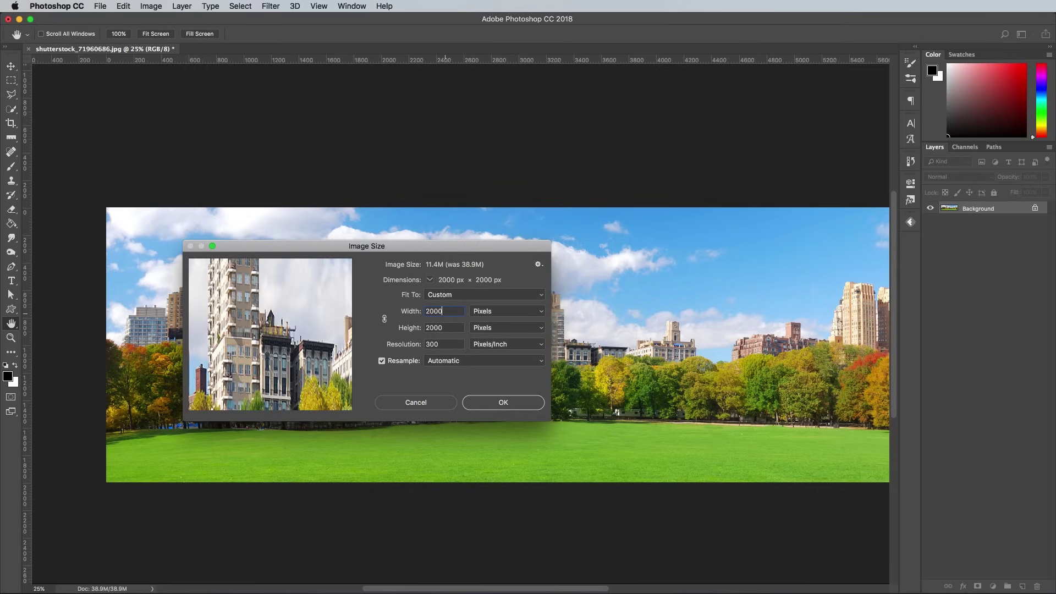
key(Return)
key(s)
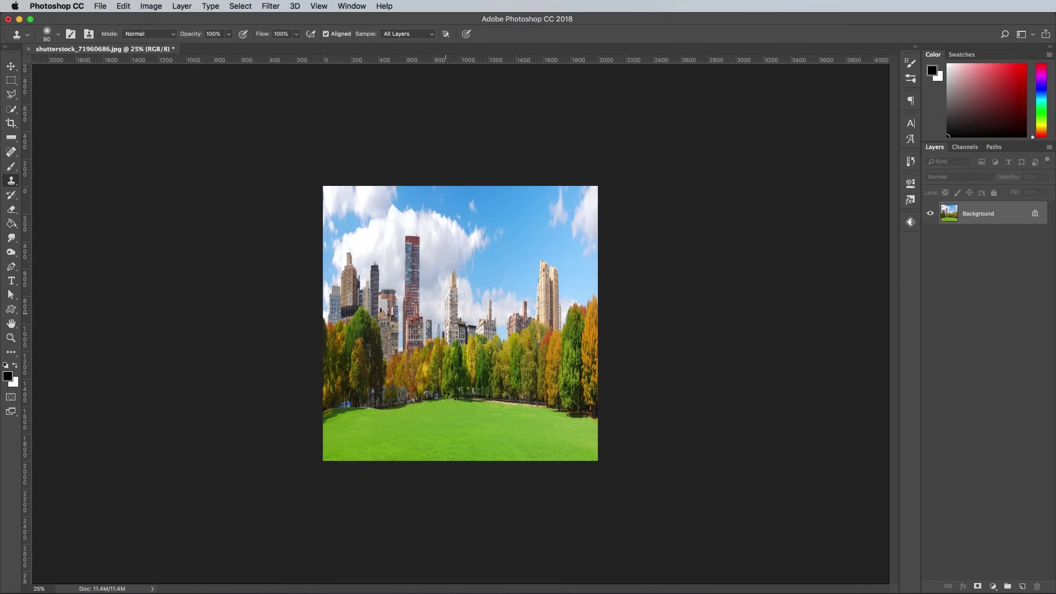
- Turn the panorama upside down
click(151, 6)
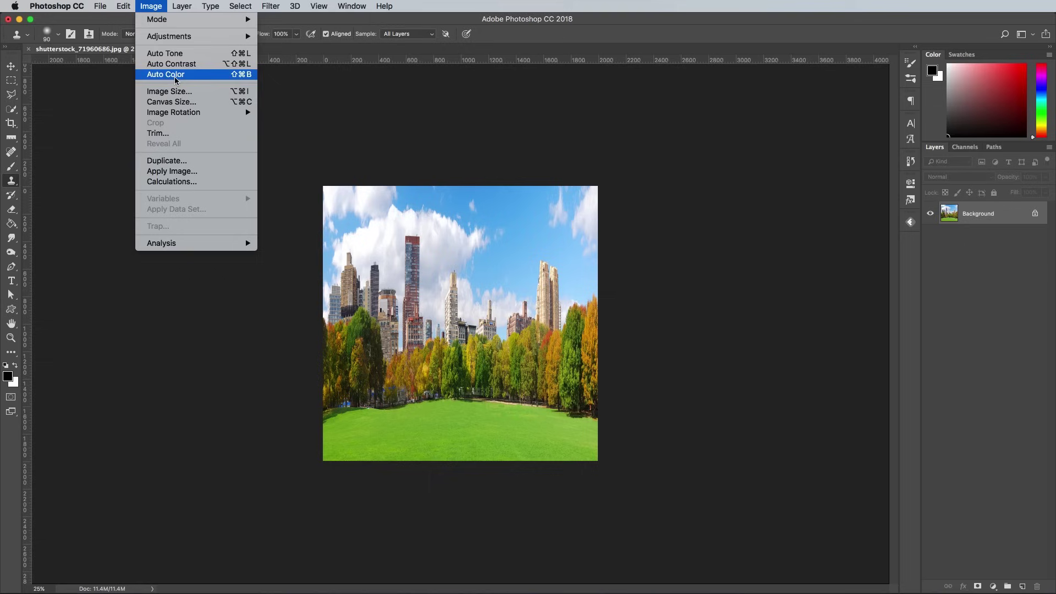
mouse_move(190, 113)
click(265, 113)
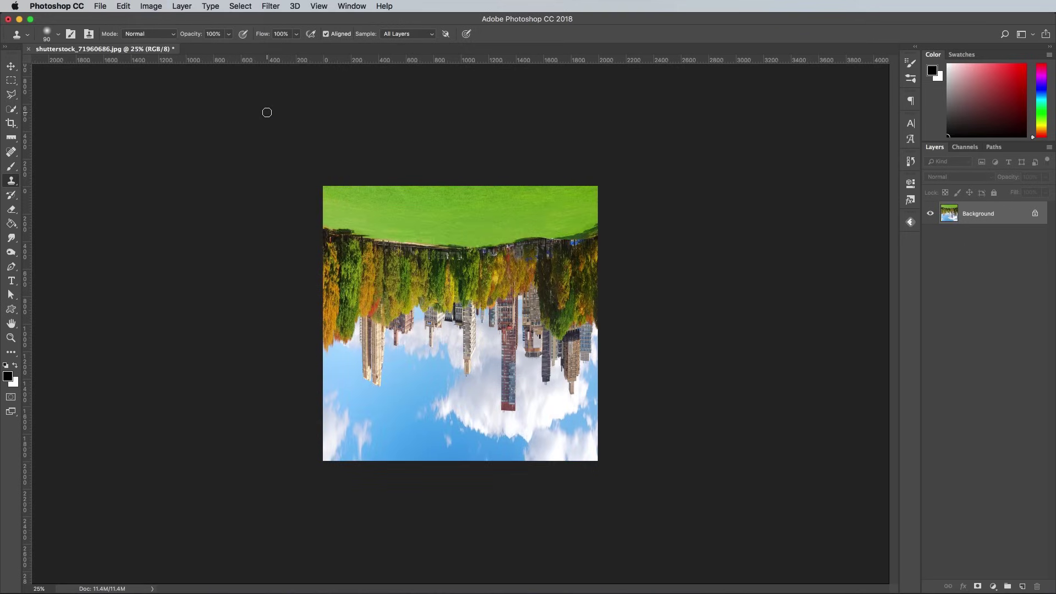
- Wrap the image into a tiny planet with Polar Coordinates and view the sky seam at 100%
click(270, 6)
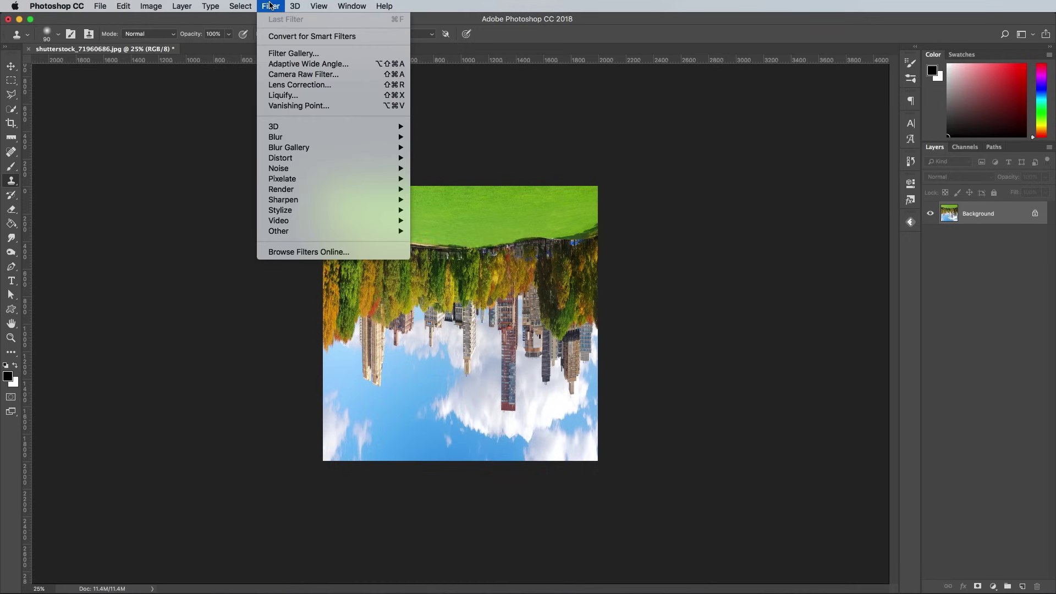
mouse_move(314, 158)
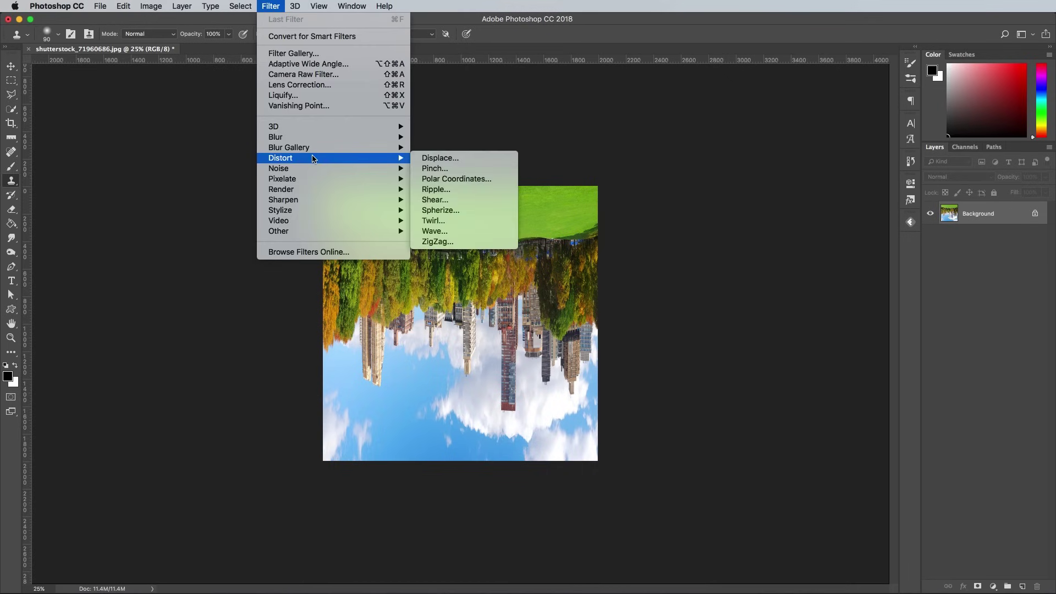
click(456, 178)
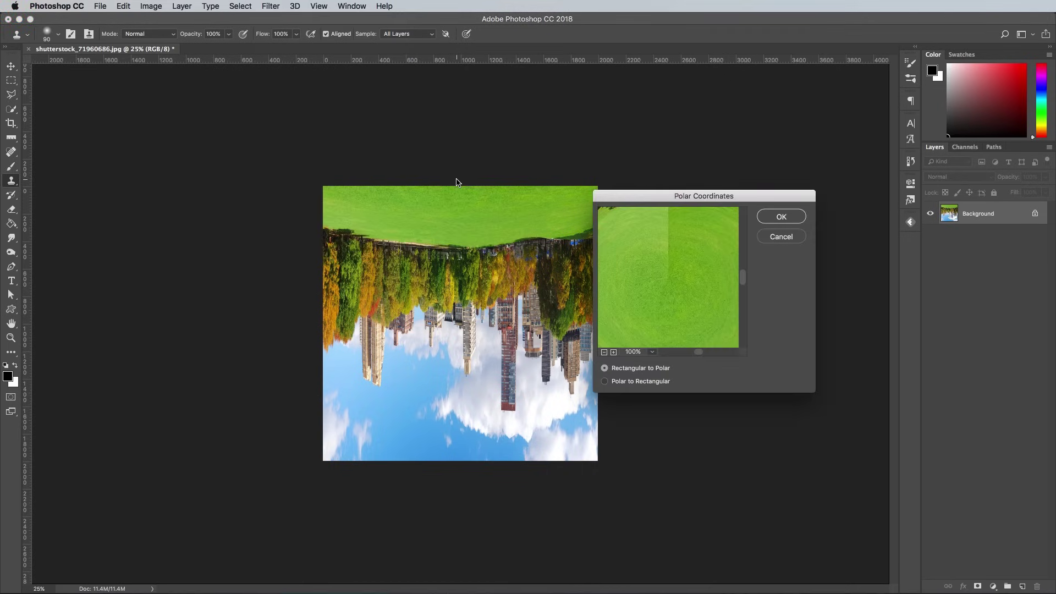
click(776, 217)
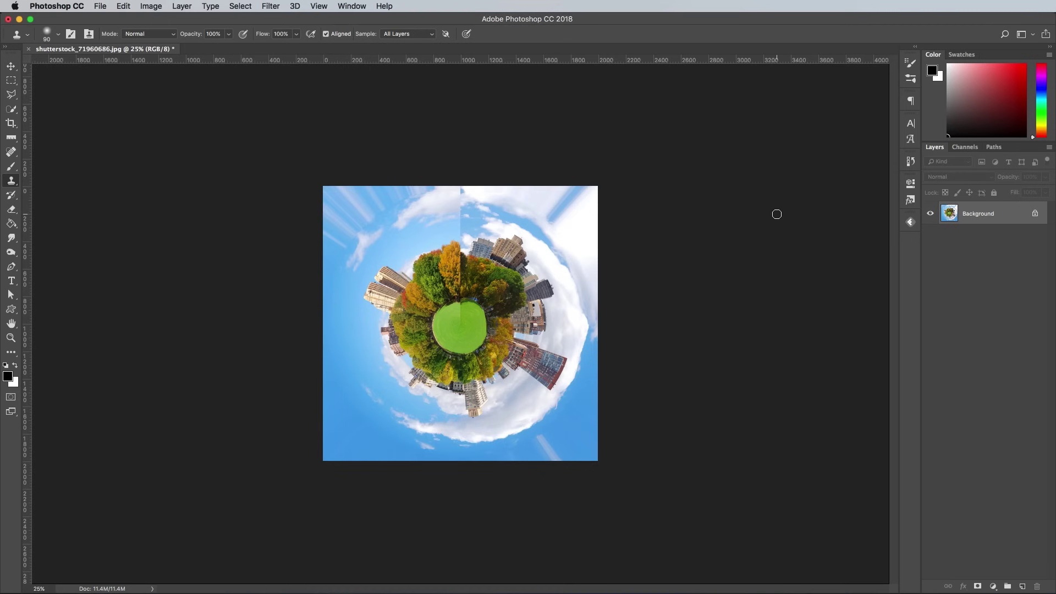
key(super+1)
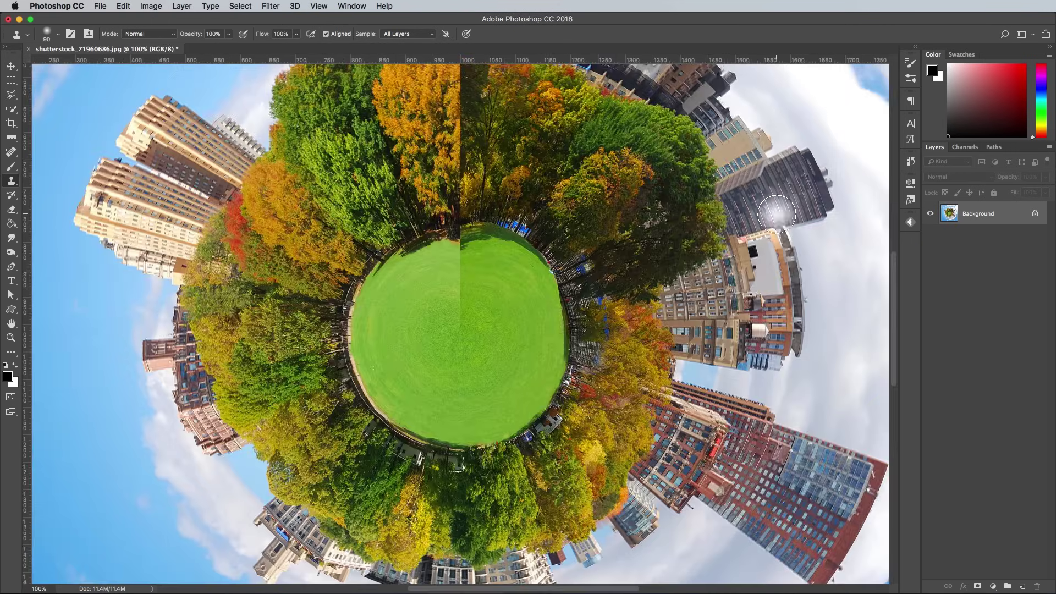
scroll(633, 254, up, 15)
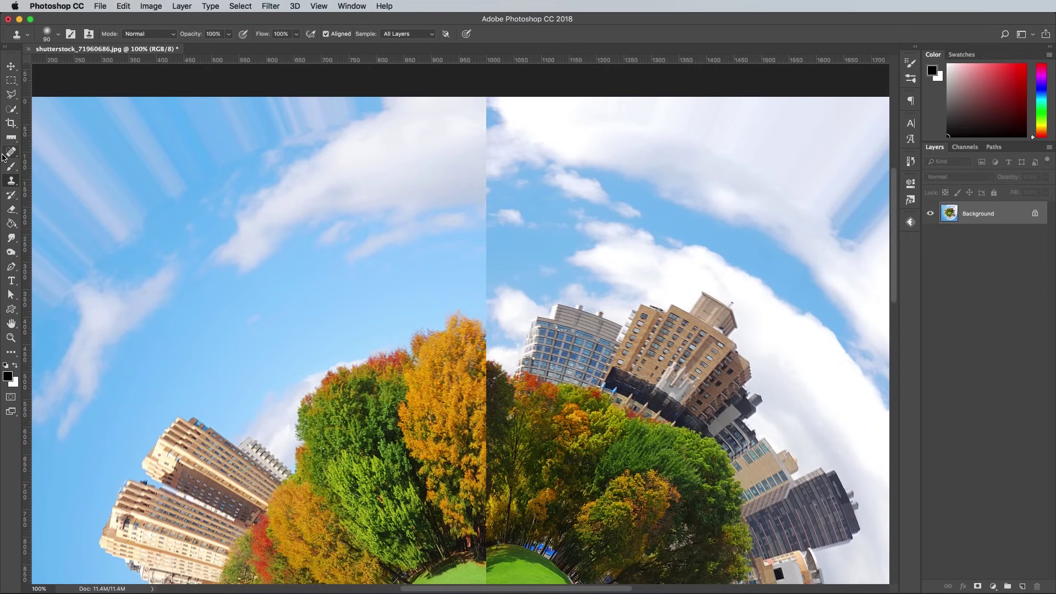
- Spot-heal the vertical sky seam from the top down to the buildings, then ready a 175 px Clone Stamp
click(14, 152)
click(72, 151)
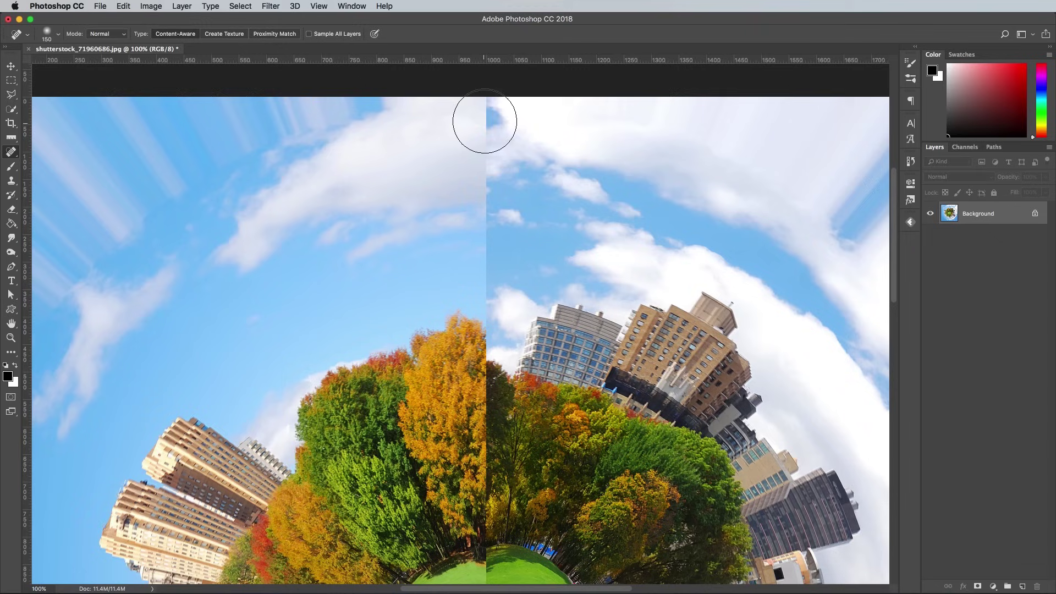
mouse_move(485, 121)
mouse_down()
mouse_move(478, 268)
mouse_move(497, 297)
mouse_move(546, 247)
mouse_up()
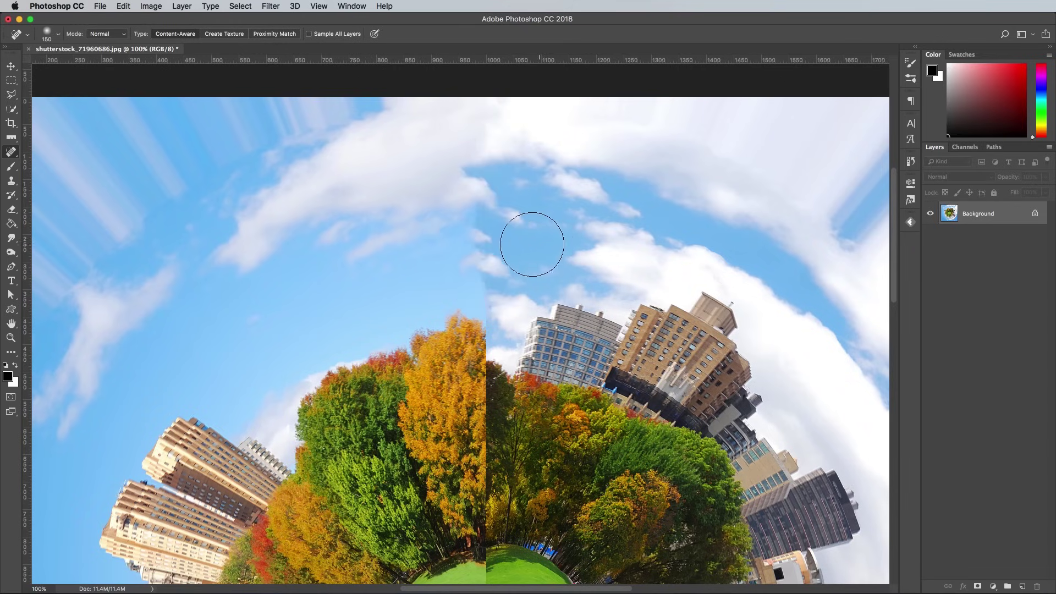
drag(483, 223, 489, 280)
click(495, 290)
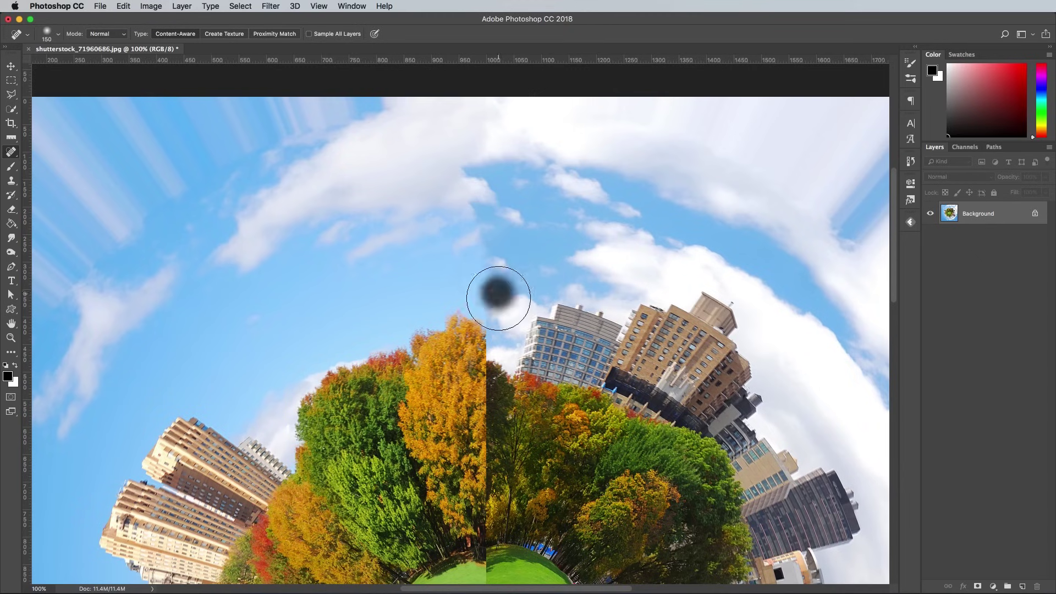
click(11, 180)
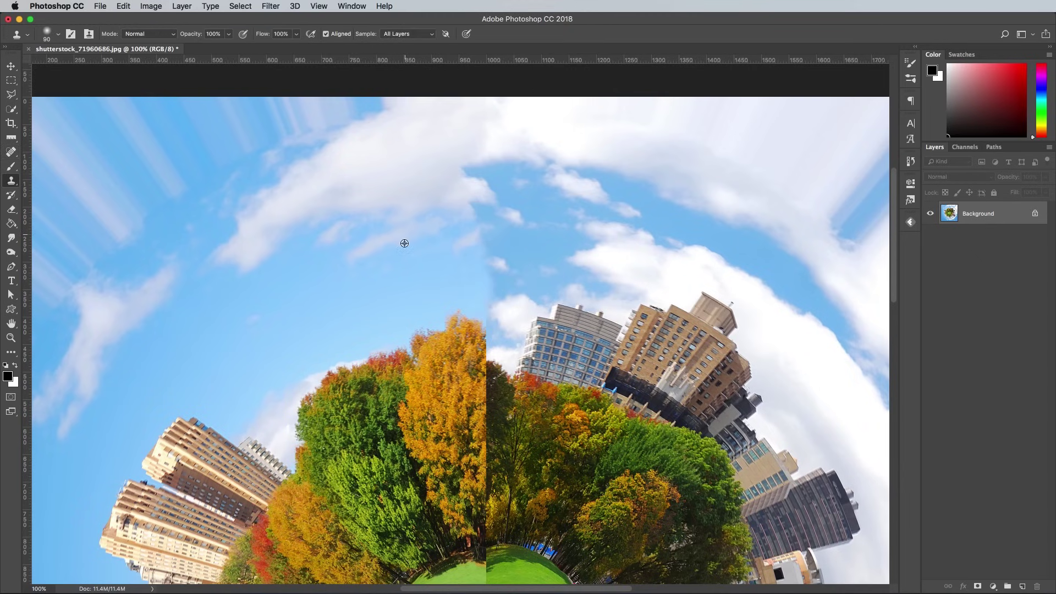
key(bracketright)
key(bracketright)
key(bracketright)
key(bracketright)
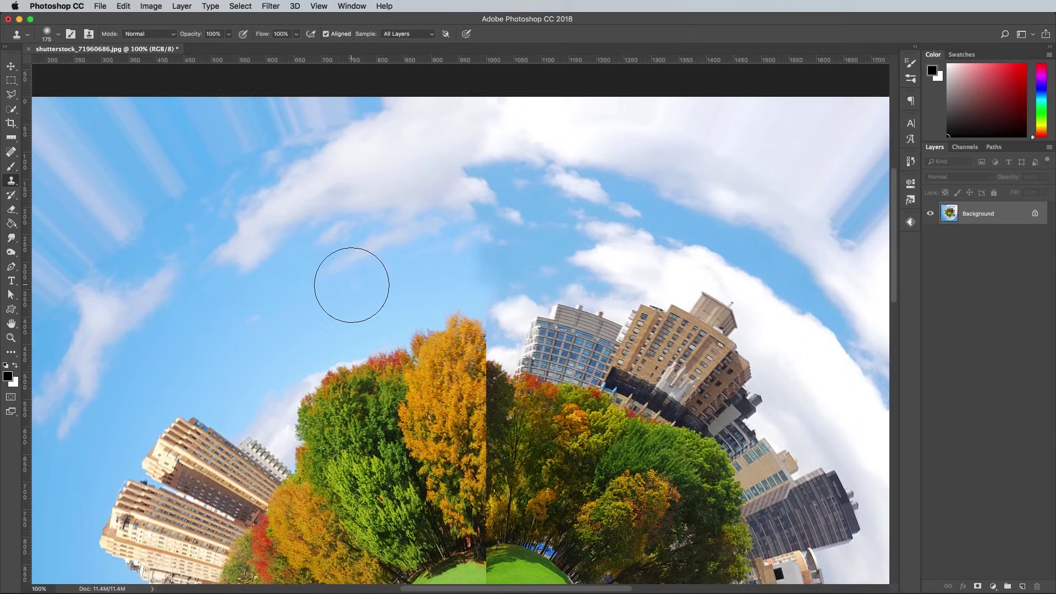
- Add Layer 1, set the foreground colour to #70bcf4 and take the Brush at 50% zoom
key(super+minus)
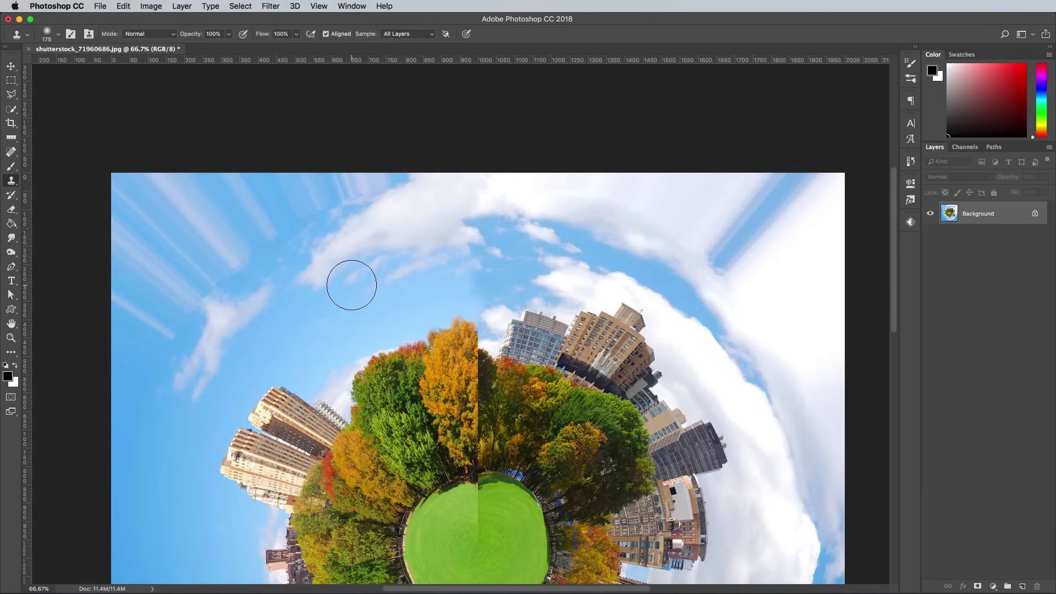
click(1021, 586)
click(7, 376)
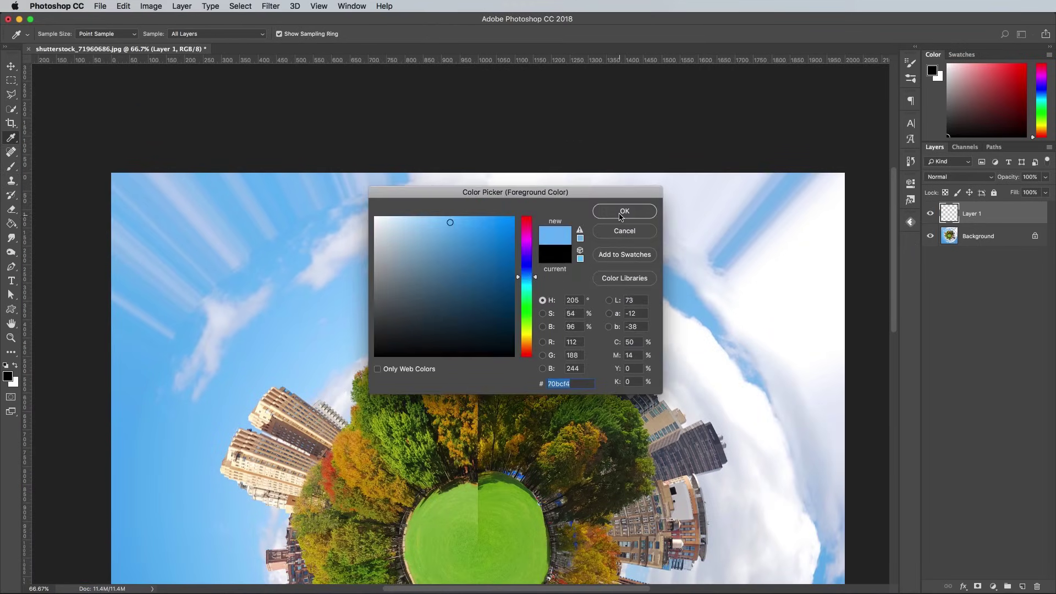
click(632, 207)
key(b)
key(super+minus)
key(e)
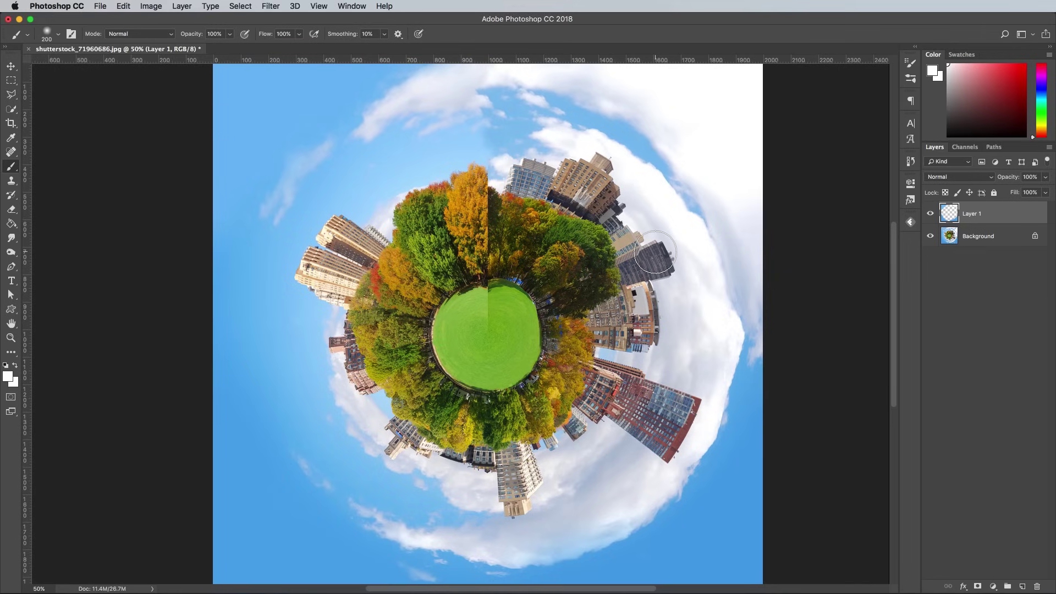
- Open shutterstock_570028153.jpg from the desktop
key(F11)
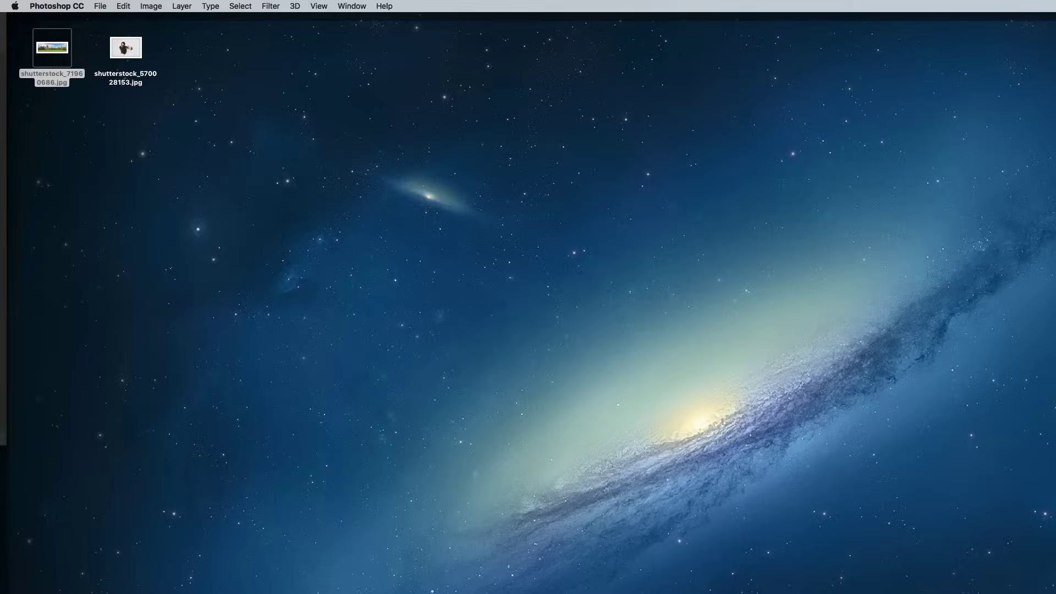
double_click(126, 47)
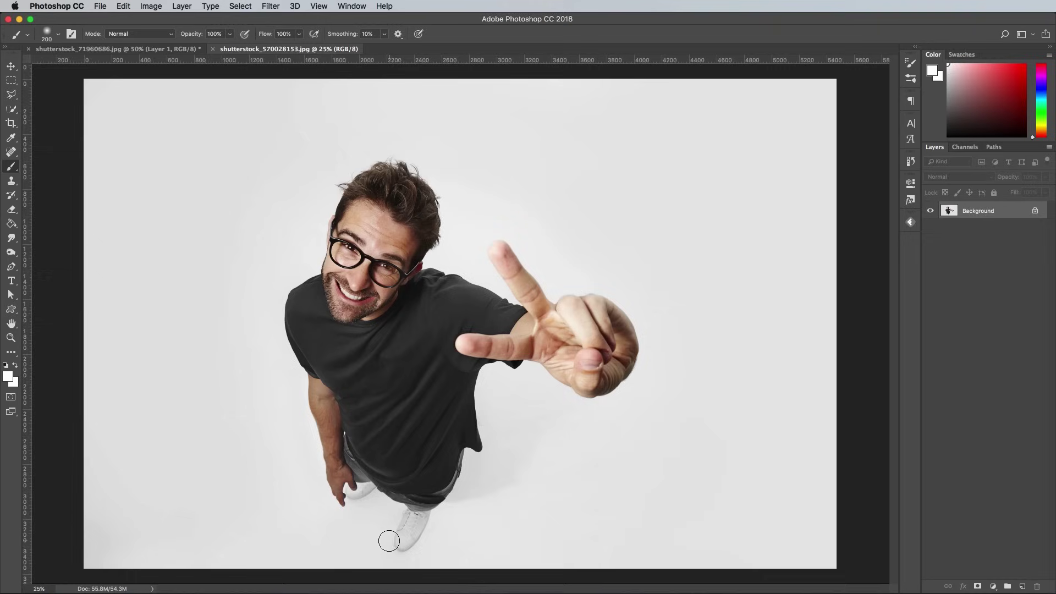
- Compare the Red, Green and Blue channels and duplicate Blue as 'Blue copy'
click(966, 147)
click(968, 176)
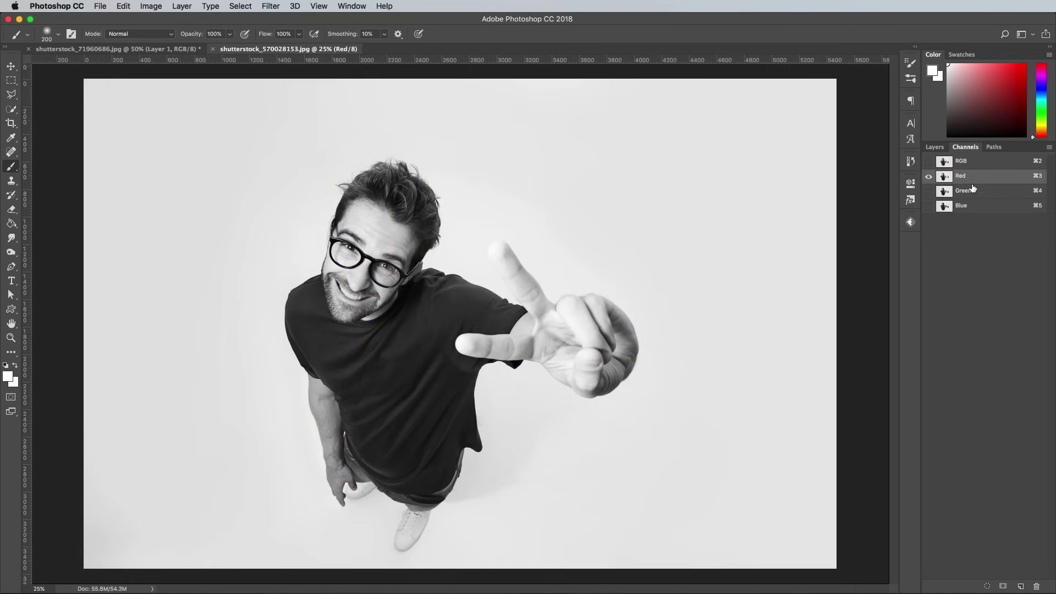
click(974, 192)
click(976, 206)
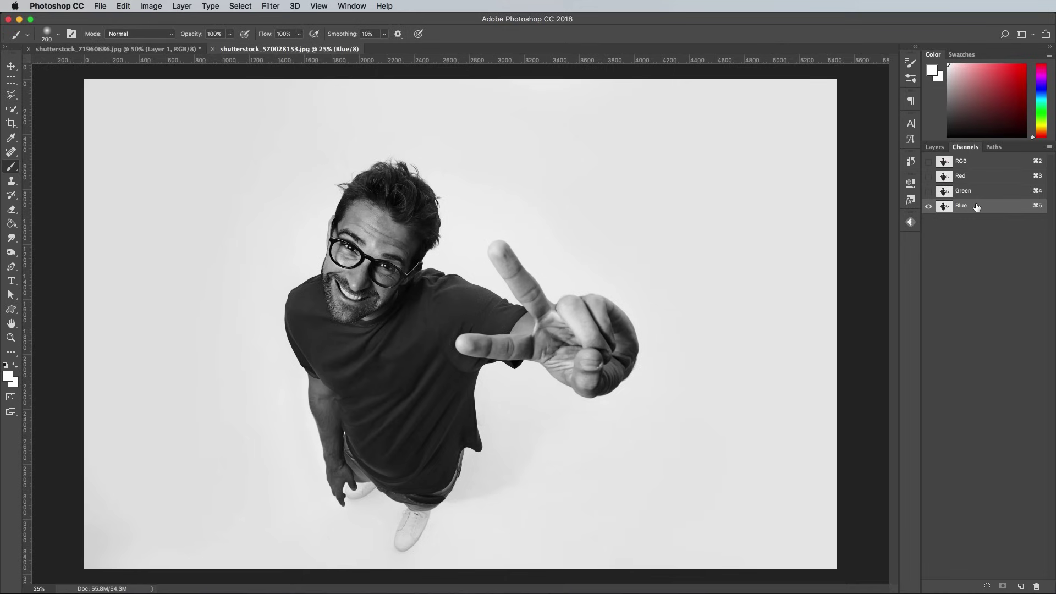
drag(982, 208, 1021, 586)
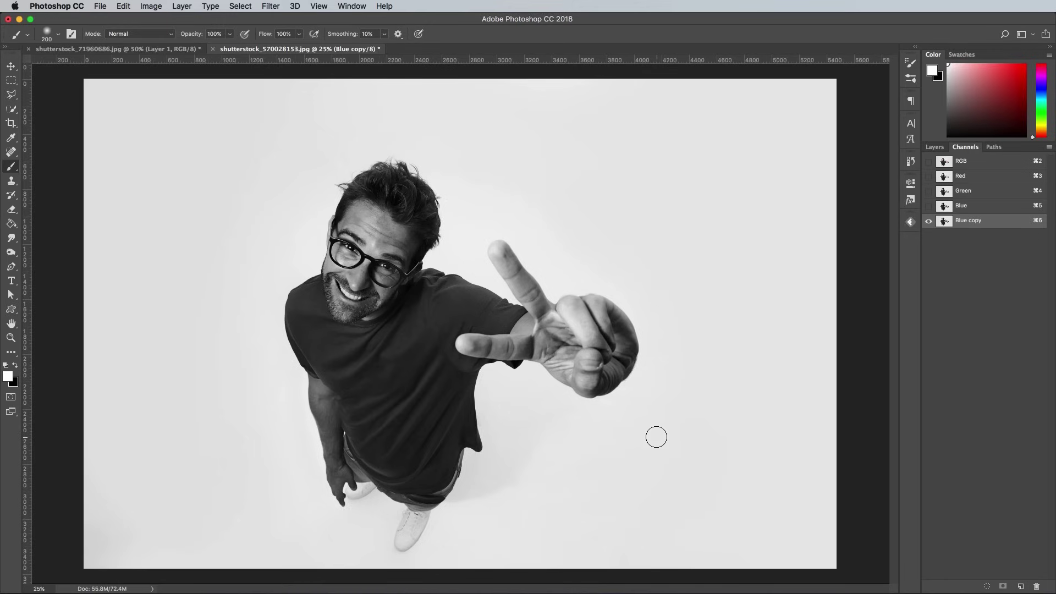
- Apply Levels with input black 47 and input white 242 to the Blue copy channel
key(super+l)
drag(398, 258, 610, 172)
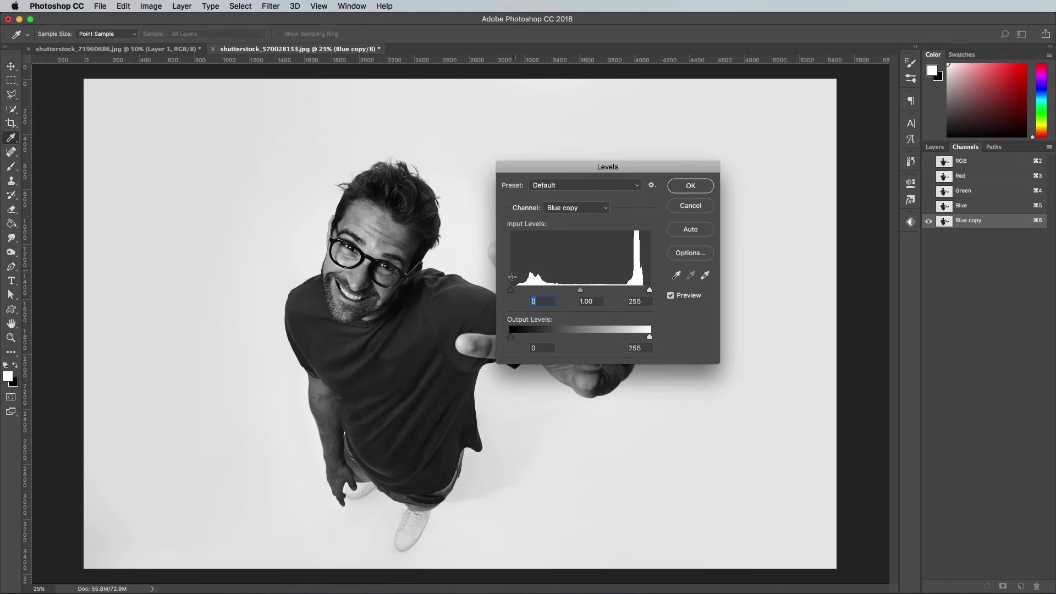
drag(510, 289, 537, 293)
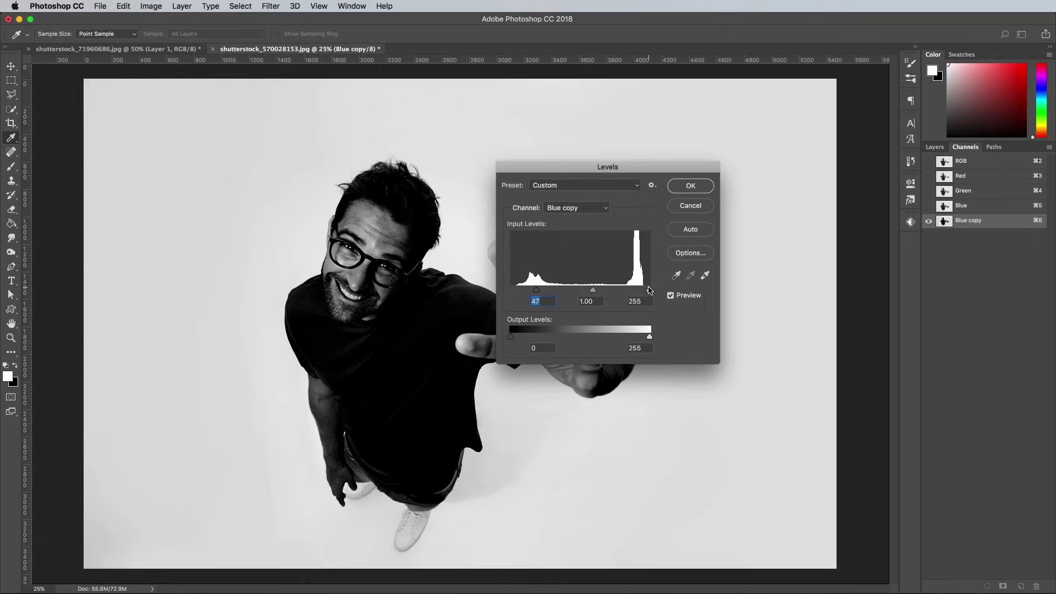
drag(649, 290, 645, 293)
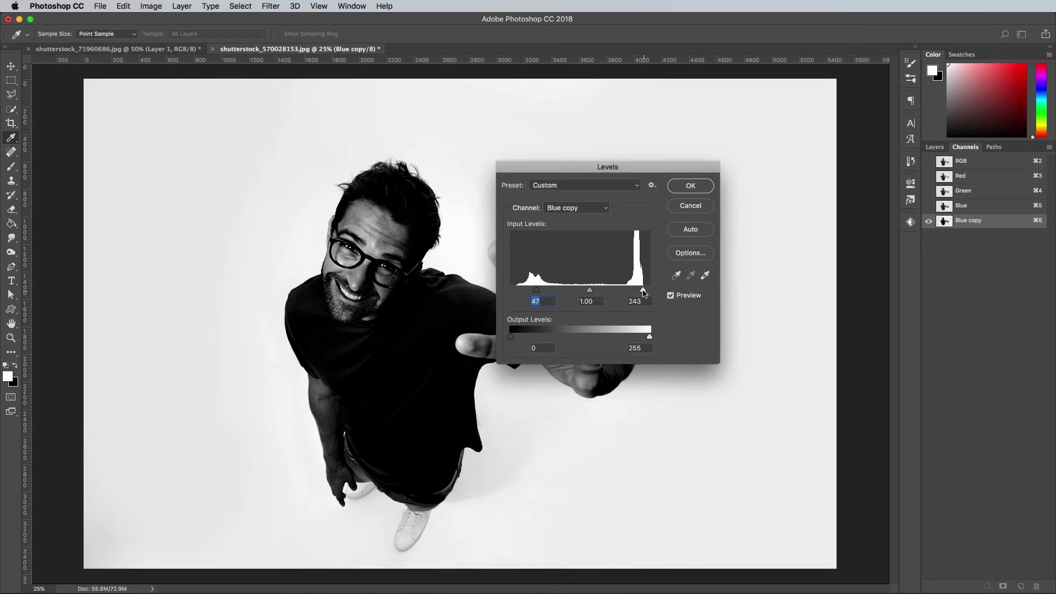
click(690, 185)
- Burn the man's hair darker with a 300 px Burn brush
key(b)
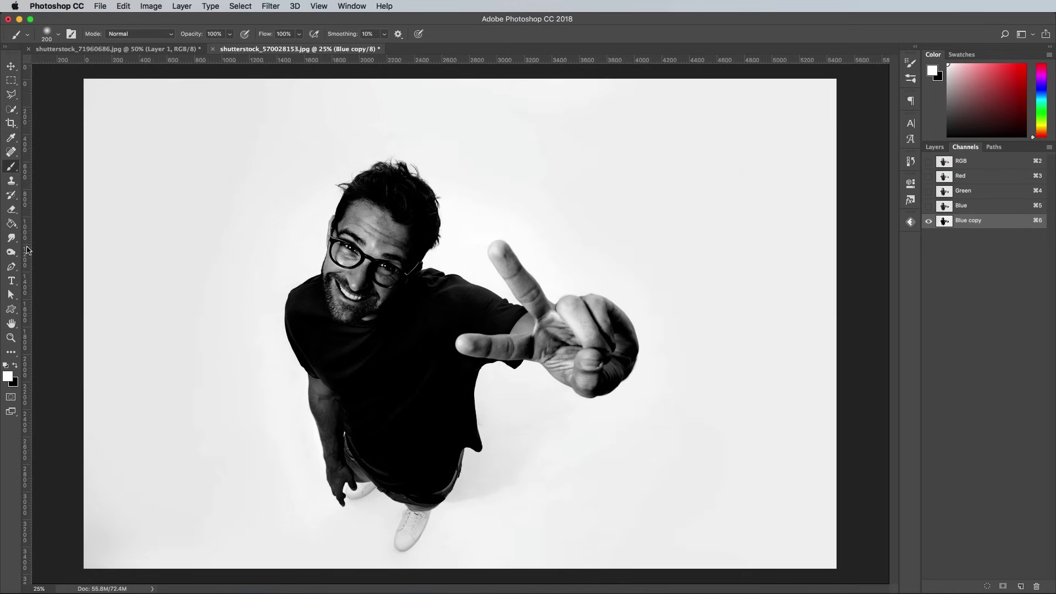
click(10, 254)
key(super+plus)
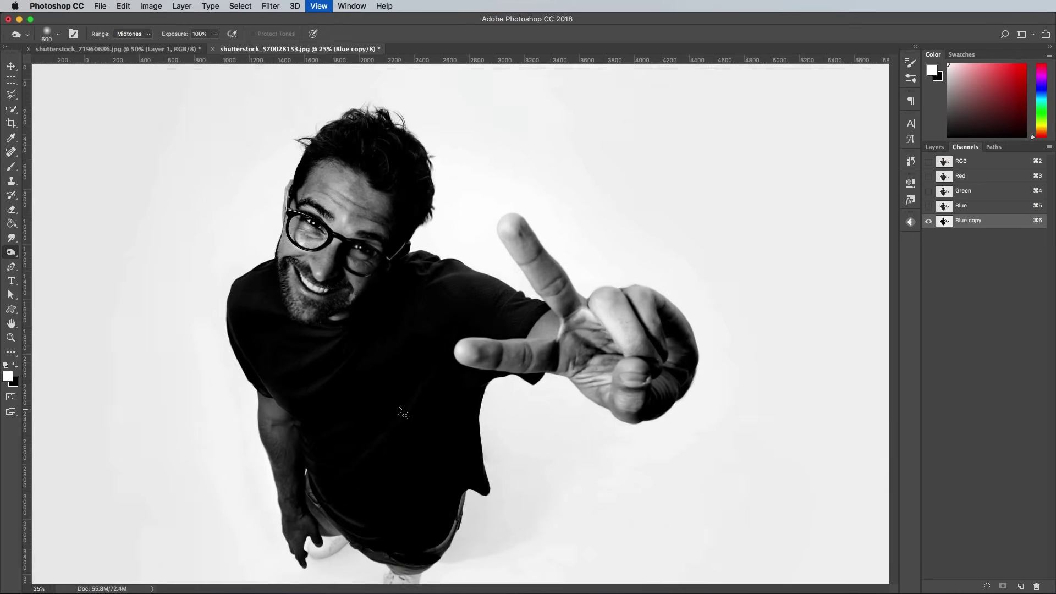
drag(397, 287, 425, 312)
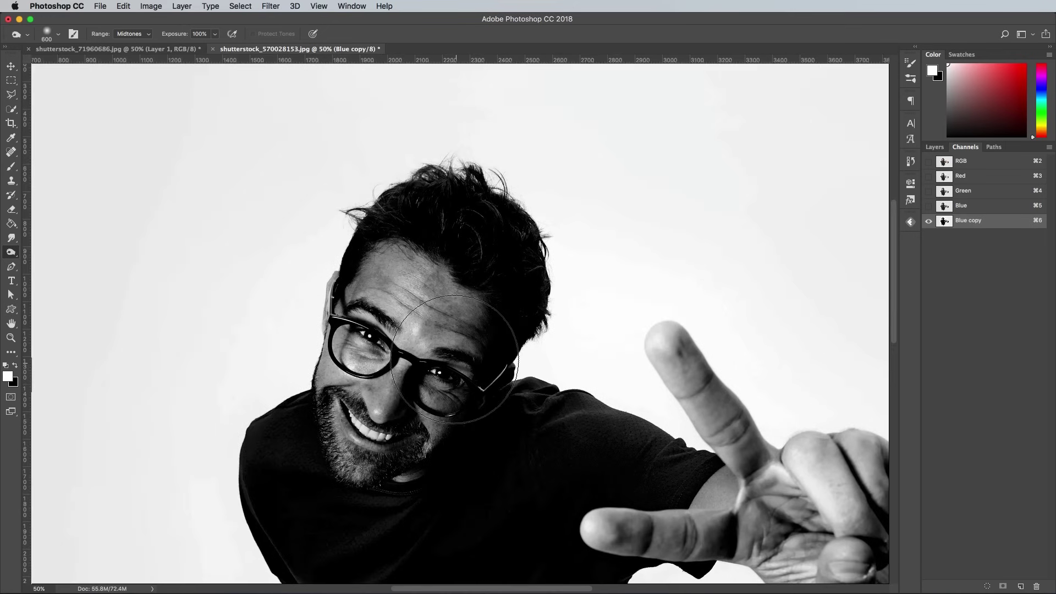
key(super+plus)
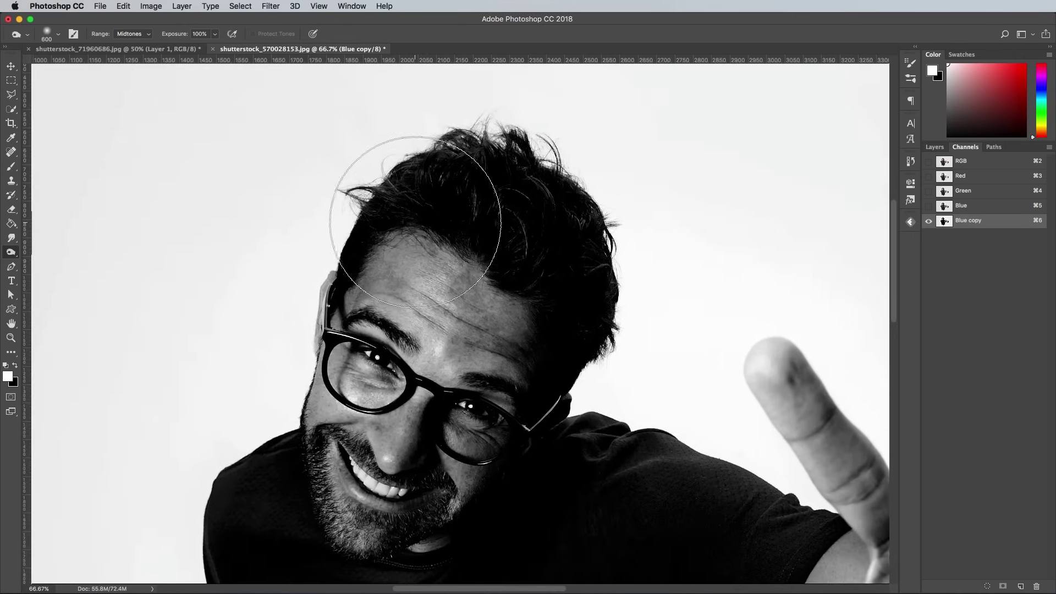
key(bracketleft)
key(bracketleft)
key(bracketleft)
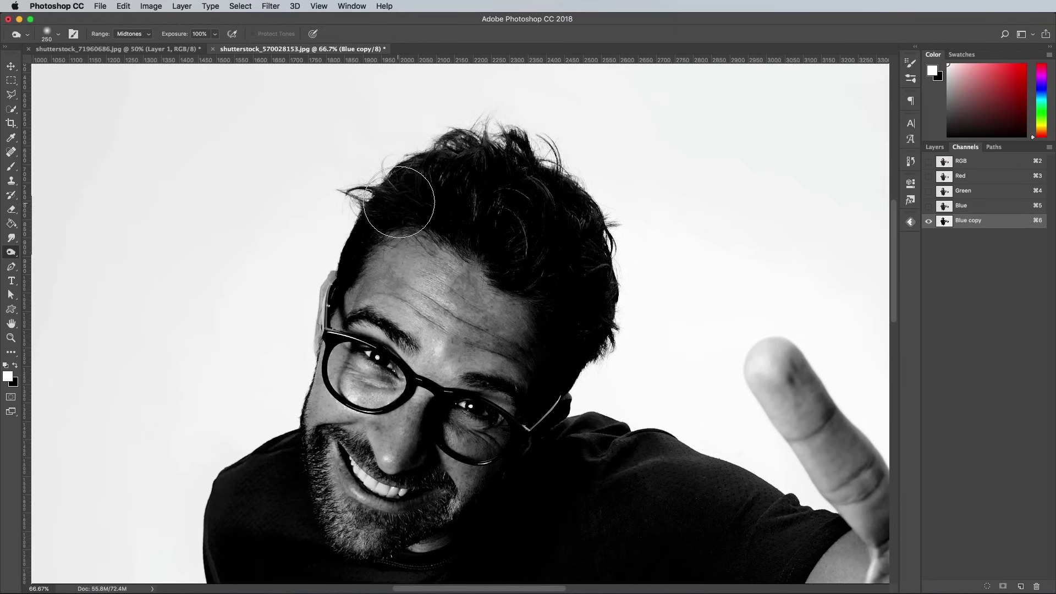
mouse_move(399, 201)
mouse_down()
mouse_move(460, 178)
mouse_move(453, 162)
mouse_move(468, 152)
mouse_move(497, 163)
mouse_move(510, 233)
mouse_move(482, 188)
mouse_move(440, 214)
mouse_move(549, 225)
mouse_up()
scroll(576, 348, down, 15)
key(bracketleft)
key(bracketleft)
key(bracketleft)
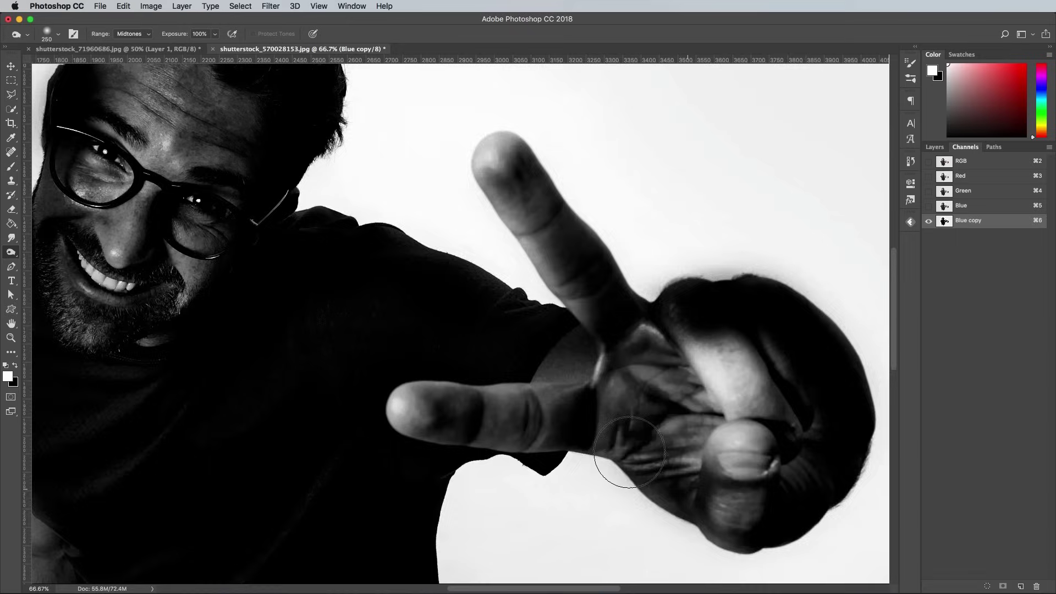
scroll(396, 389, up, 10)
scroll(359, 163, up, 8)
- Dodge the highlights around the hand, arm and shoes with a 100 px brush
key(shift+o)
key(bracketright)
key(bracketright)
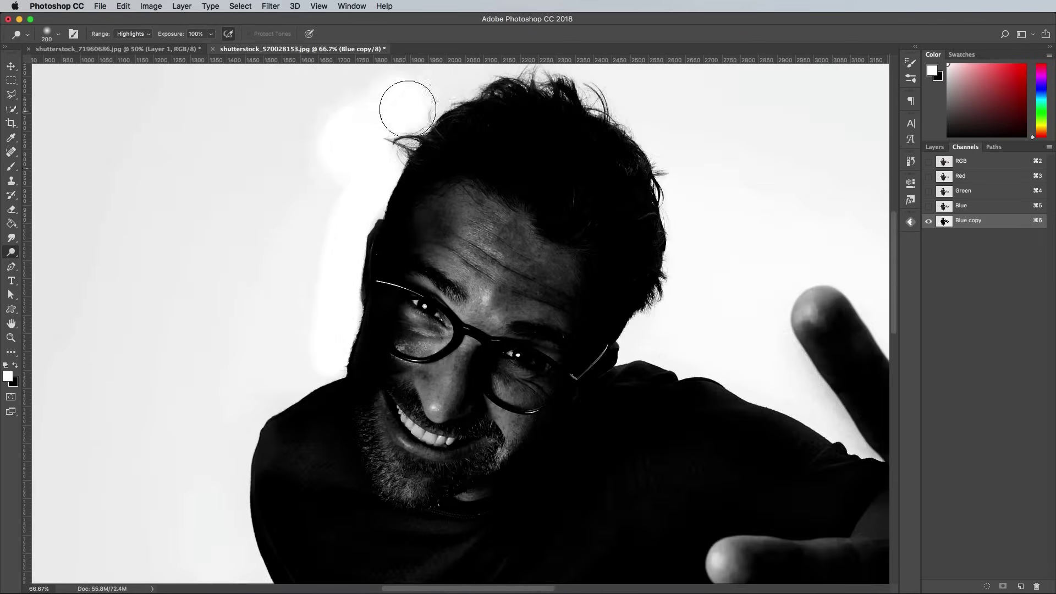
scroll(538, 273, right, 5)
scroll(427, 281, right, 10)
key(bracketleft)
key(bracketleft)
key(bracketleft)
mouse_move(427, 280)
mouse_down()
mouse_move(677, 434)
mouse_move(629, 386)
mouse_move(465, 433)
mouse_move(378, 365)
mouse_move(233, 373)
mouse_up()
scroll(677, 434, down, 5)
scroll(233, 373, down, 5)
drag(380, 379, 327, 480)
scroll(385, 413, down, 10)
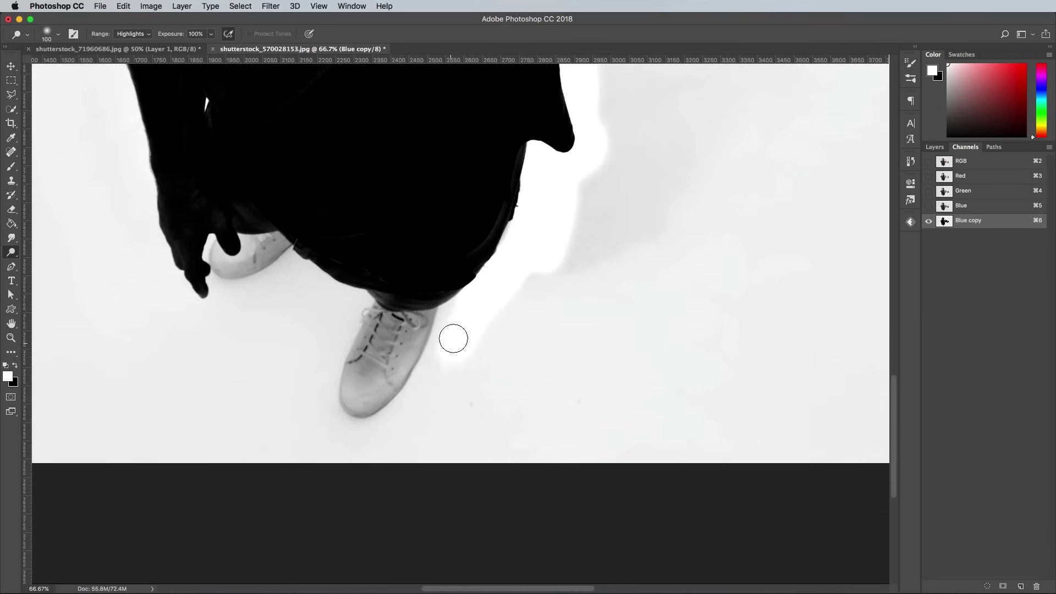
mouse_move(452, 338)
mouse_down()
mouse_move(344, 313)
mouse_move(308, 264)
mouse_up()
scroll(398, 297, left, 5)
drag(398, 297, 330, 231)
scroll(297, 203, up, 10)
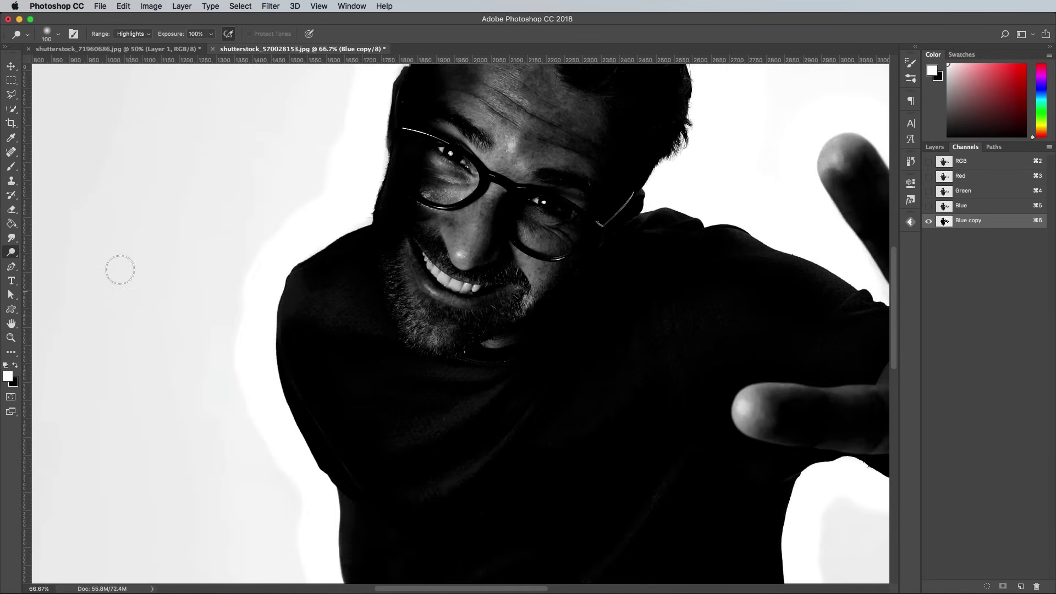
- Paint the man's face black with a hard round brush
key(b)
key(x)
mouse_move(462, 275)
mouse_down()
mouse_move(435, 313)
mouse_move(472, 330)
mouse_up()
click(58, 33)
double_click(66, 165)
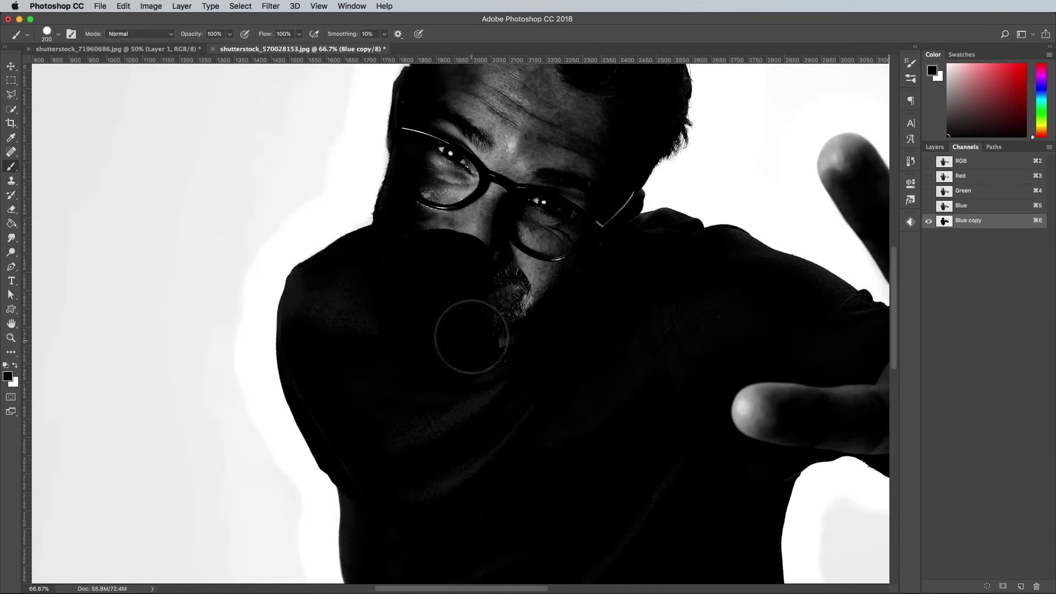
scroll(471, 335, up, 3)
mouse_move(440, 242)
mouse_down()
mouse_move(465, 144)
mouse_move(528, 165)
mouse_up()
scroll(558, 223, up, 3)
mouse_move(558, 224)
mouse_down()
mouse_move(543, 372)
mouse_move(488, 424)
mouse_up()
mouse_move(681, 546)
mouse_down()
mouse_move(492, 353)
mouse_move(465, 351)
mouse_up()
- Paint the fingertip, hand, fingers, shoe and grey area beside the hand black
key(super+r)
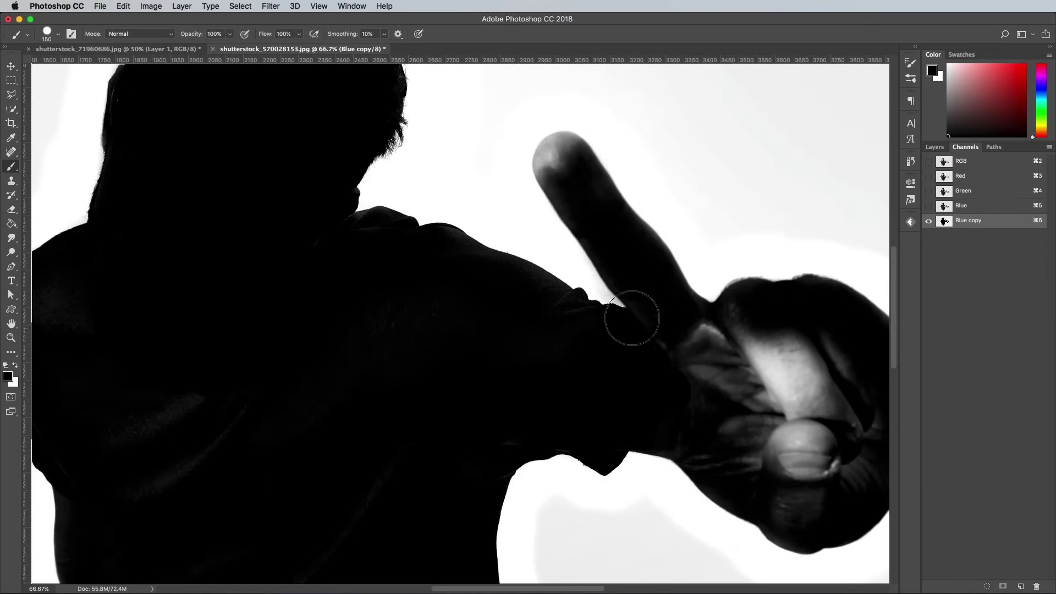
key(bracketleft)
key(bracketleft)
key(bracketleft)
drag(553, 168, 568, 203)
mouse_move(691, 336)
mouse_down()
mouse_move(732, 357)
mouse_move(710, 456)
mouse_move(793, 508)
mouse_up()
mouse_move(808, 495)
mouse_down()
mouse_move(596, 453)
mouse_move(533, 337)
mouse_move(566, 487)
mouse_move(617, 238)
mouse_up()
scroll(355, 435, left, 5)
scroll(355, 434, down, 5)
scroll(355, 434, left, 2)
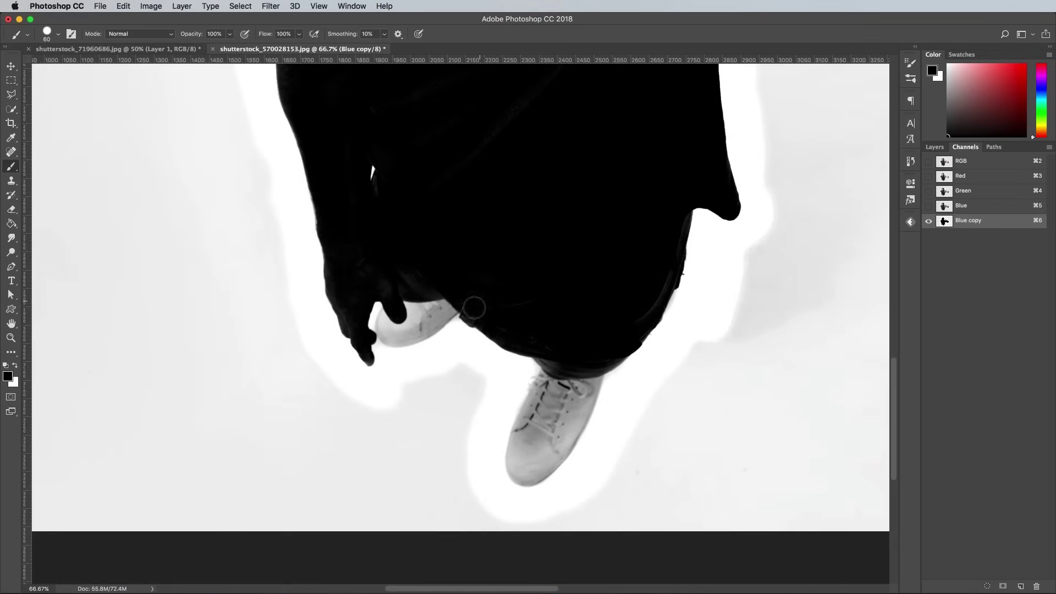
mouse_move(545, 405)
mouse_down()
mouse_move(515, 456)
mouse_move(519, 473)
mouse_move(562, 430)
mouse_up()
mouse_move(388, 328)
mouse_down()
mouse_move(417, 295)
mouse_move(440, 300)
mouse_up()
- Paint the background white around the head, fist and left side, then everywhere with an 800 px brush
key(super+minus)
key(super+minus)
key(super+minus)
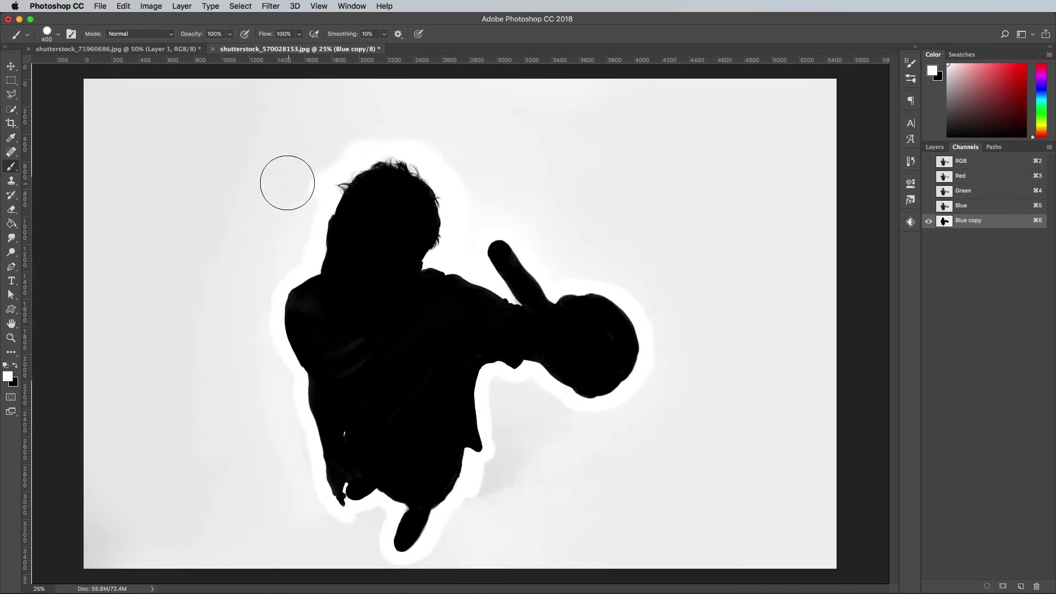
key(bracketleft)
key(bracketleft)
key(bracketleft)
mouse_move(287, 182)
mouse_down()
mouse_move(299, 200)
mouse_move(306, 170)
mouse_move(486, 209)
mouse_move(664, 330)
mouse_move(502, 420)
mouse_move(550, 422)
mouse_move(370, 559)
mouse_move(333, 545)
mouse_up()
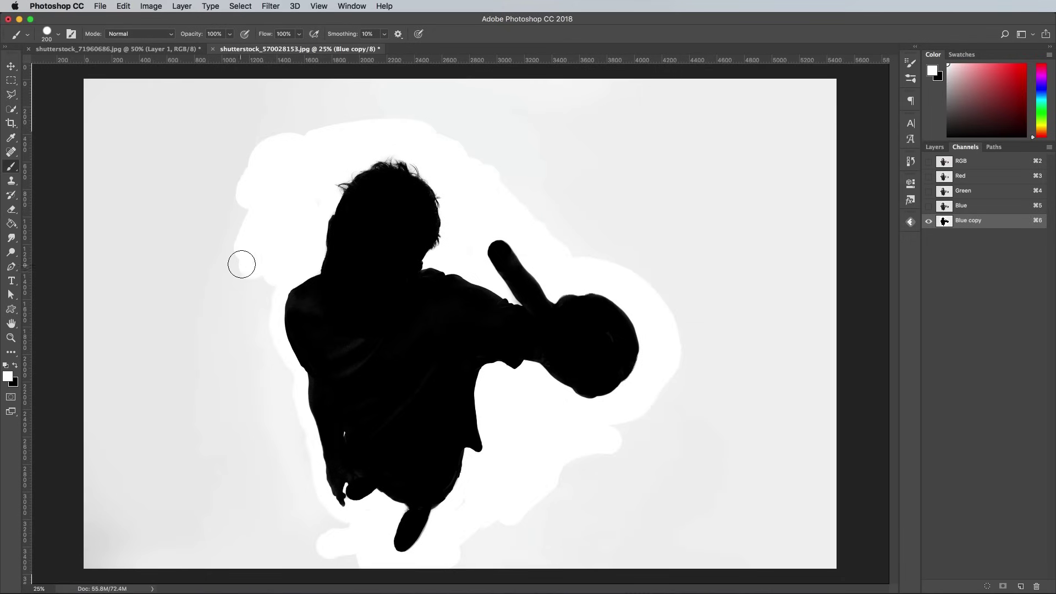
mouse_move(242, 264)
mouse_down()
mouse_move(231, 346)
mouse_move(292, 427)
mouse_move(306, 478)
mouse_up()
key(bracketright)
key(bracketright)
key(bracketright)
key(bracketright)
key(bracketright)
key(bracketright)
key(bracketright)
mouse_move(181, 240)
mouse_down()
mouse_move(180, 112)
mouse_move(259, 523)
mouse_move(149, 513)
mouse_move(513, 99)
mouse_move(500, 559)
mouse_move(730, 381)
mouse_move(554, 163)
mouse_move(677, 219)
mouse_up()
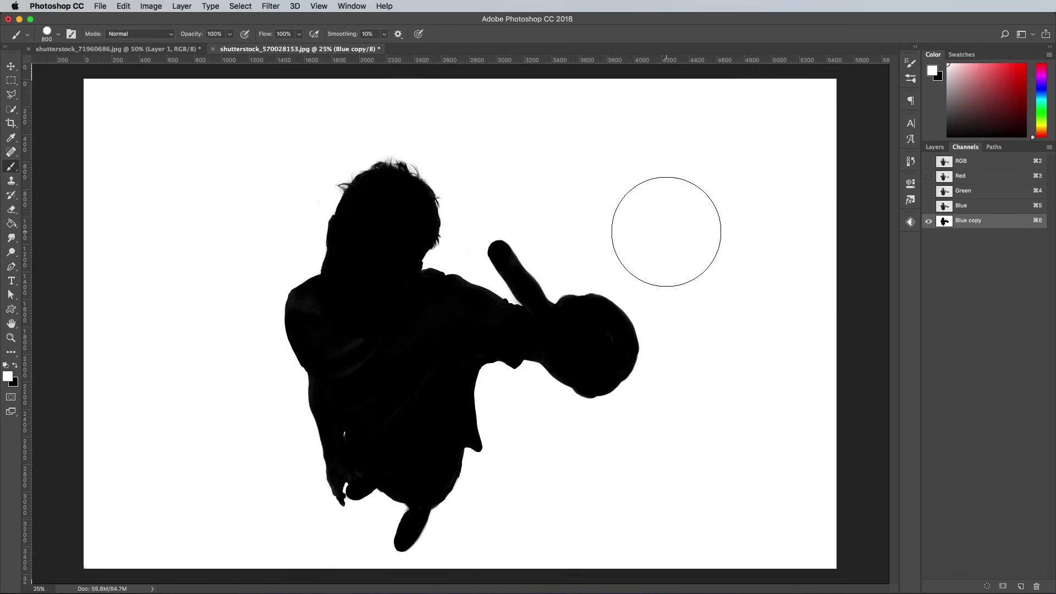
- Load the Blue copy channel as a selection and invert it to isolate the man
super+click(944, 222)
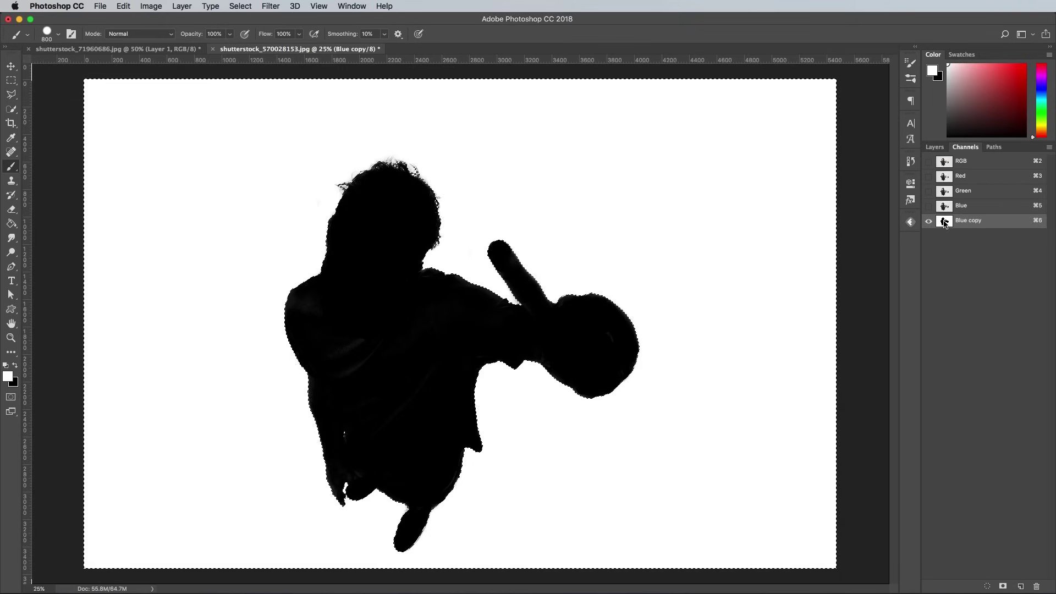
click(239, 7)
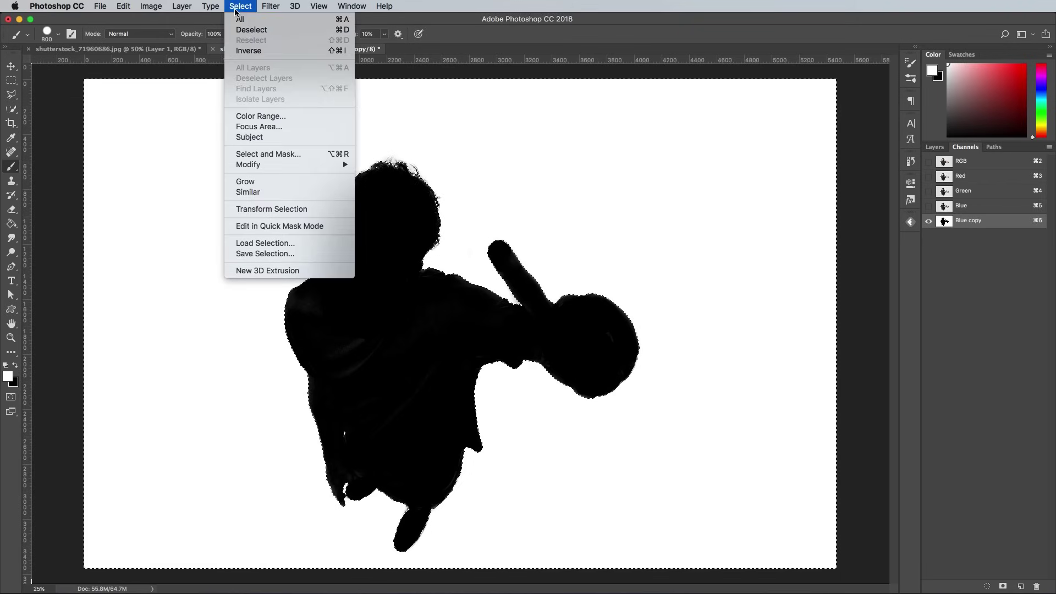
click(250, 50)
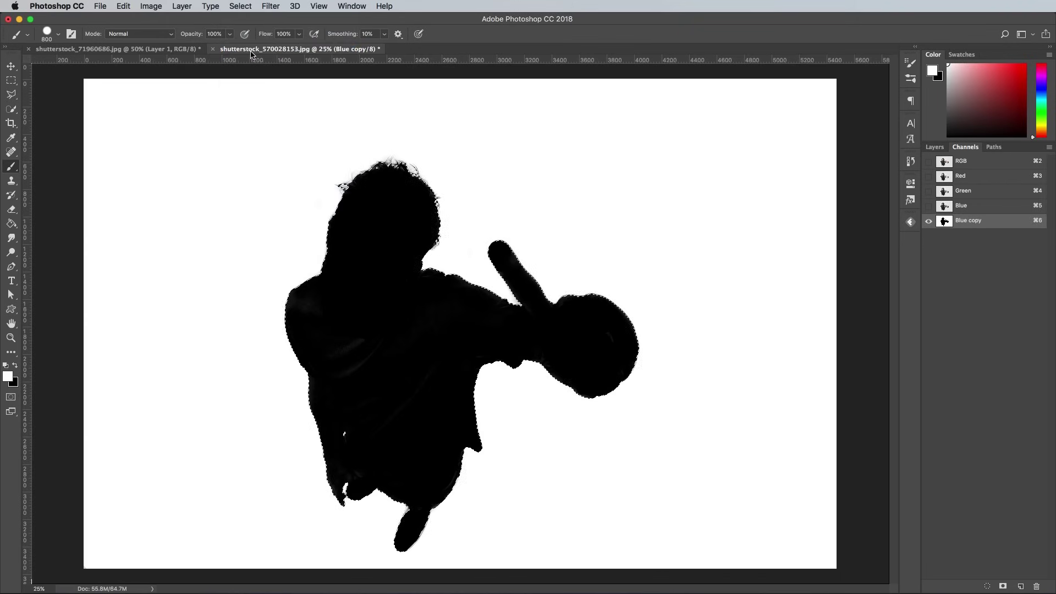
- Copy the selected man from the RGB image and return to the tiny-planet document
click(944, 161)
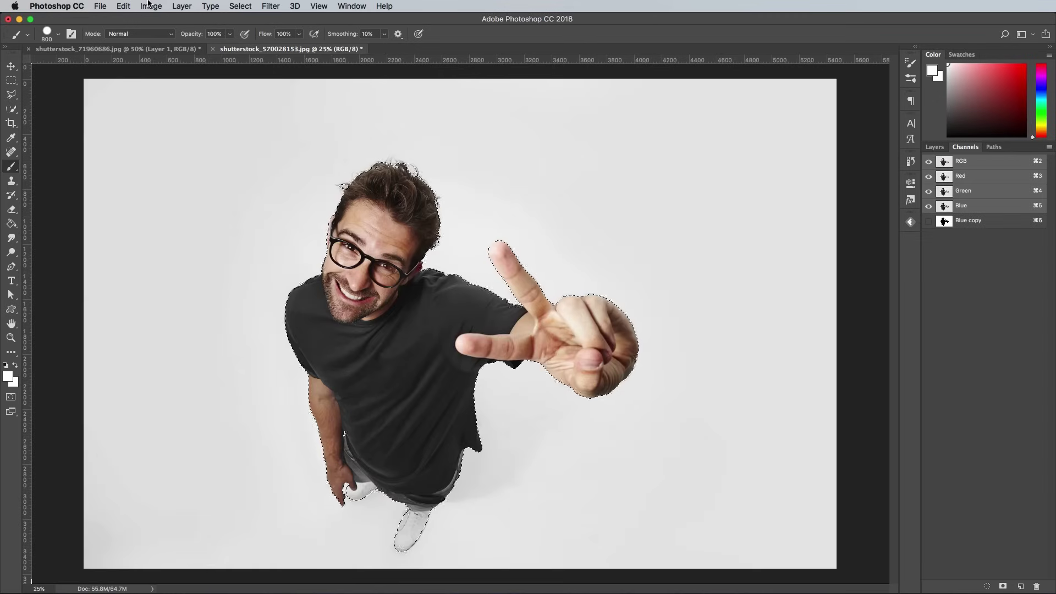
click(125, 6)
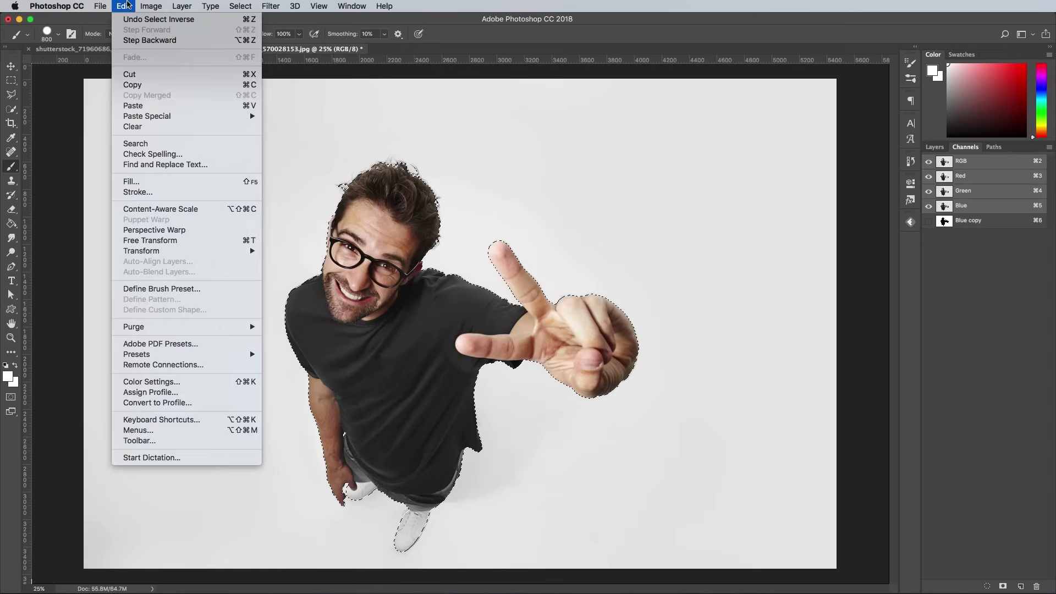
click(136, 85)
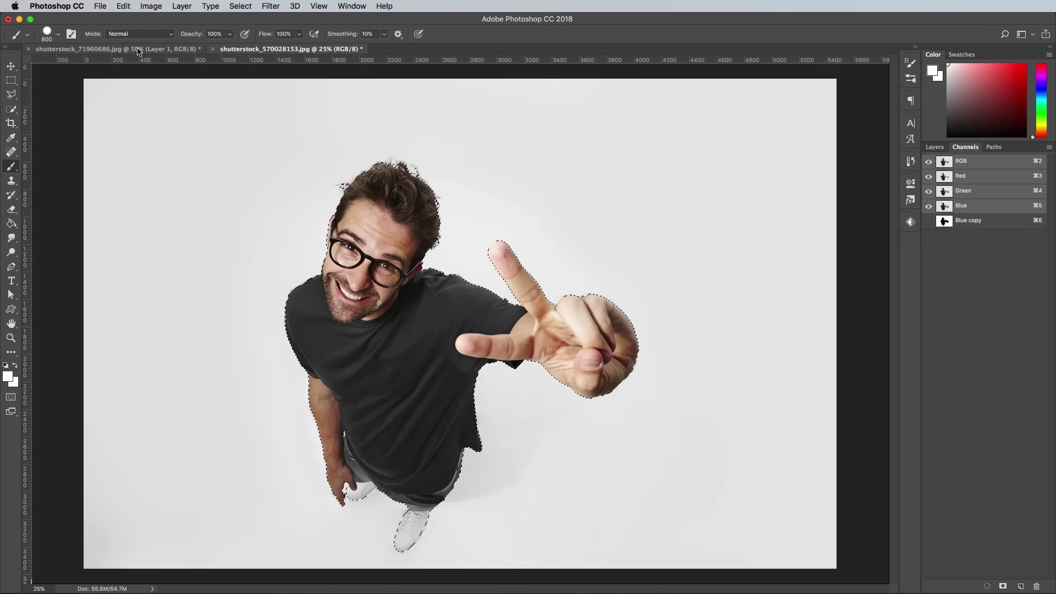
click(139, 50)
- Paste the copied man into the tiny-planet image as Layer 2
click(934, 147)
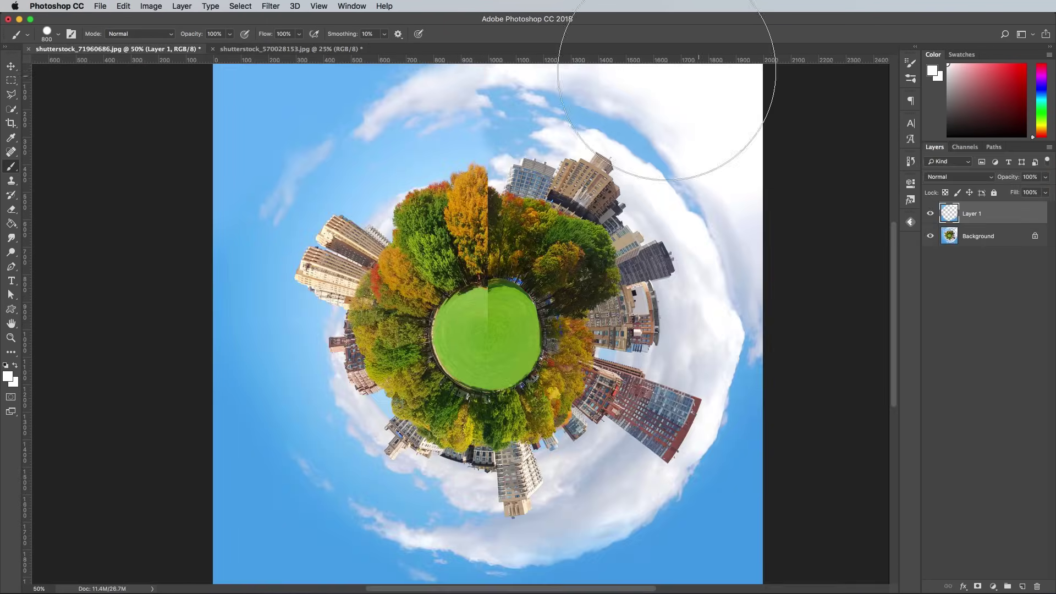
click(123, 6)
click(132, 107)
- Scale the man to roughly 27% and place him standing on the green lawn
key(ctrl+t)
scroll(229, 172, up, 3)
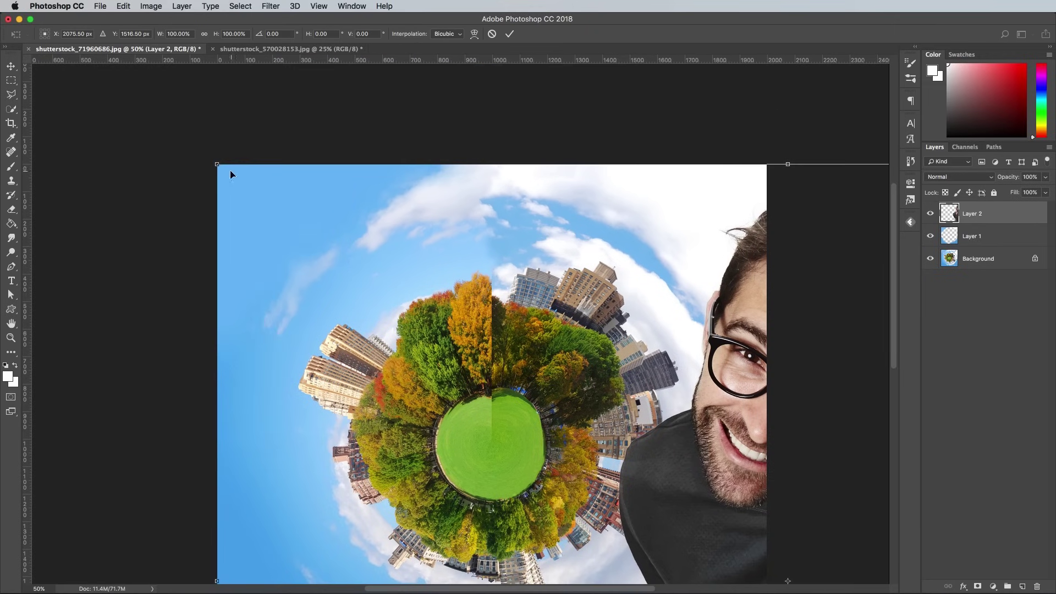
drag(229, 172, 477, 321)
key(super+plus)
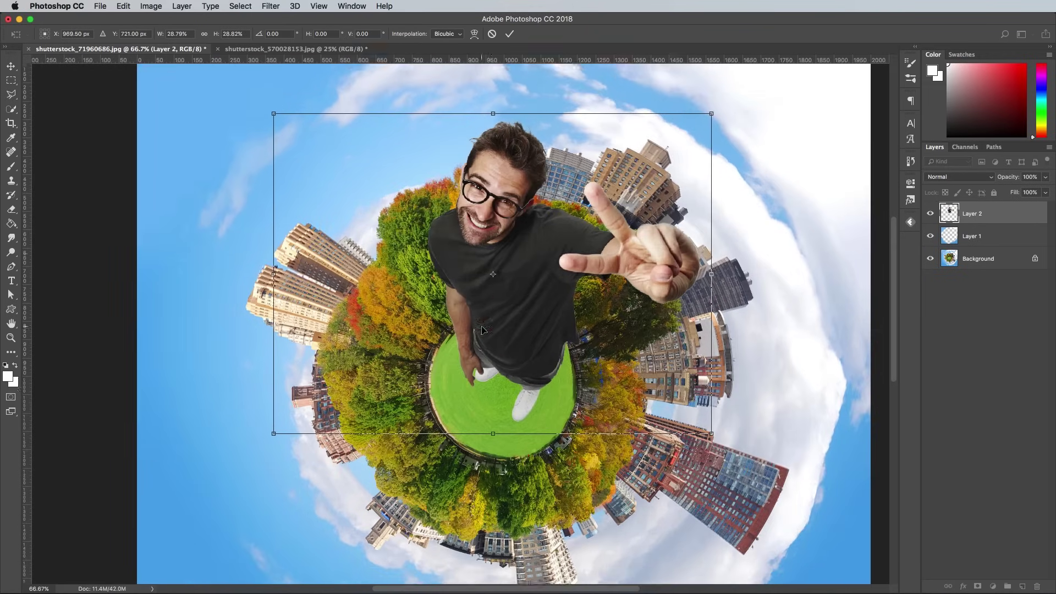
drag(275, 110, 290, 116)
drag(417, 204, 418, 213)
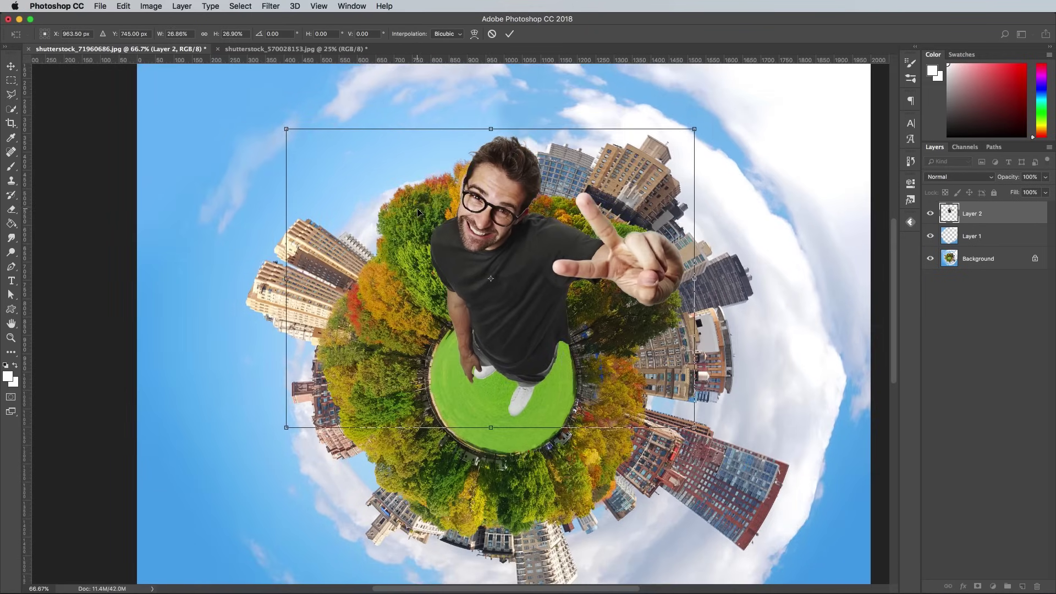
- Commit the man's scaling and fill his outline black (000000) on new Layer 3
key(Return)
key(b)
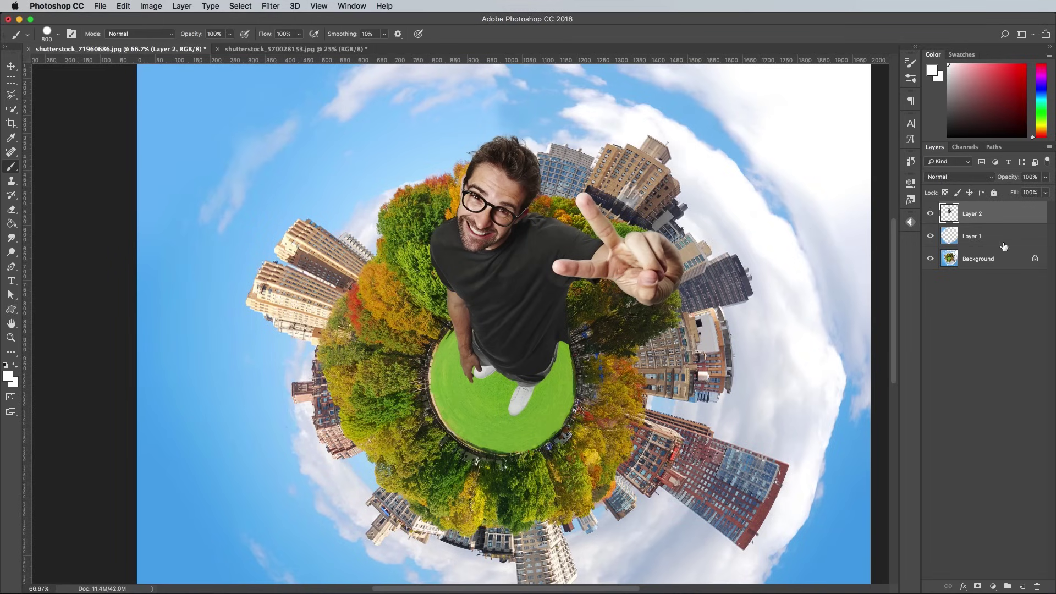
click(1004, 242)
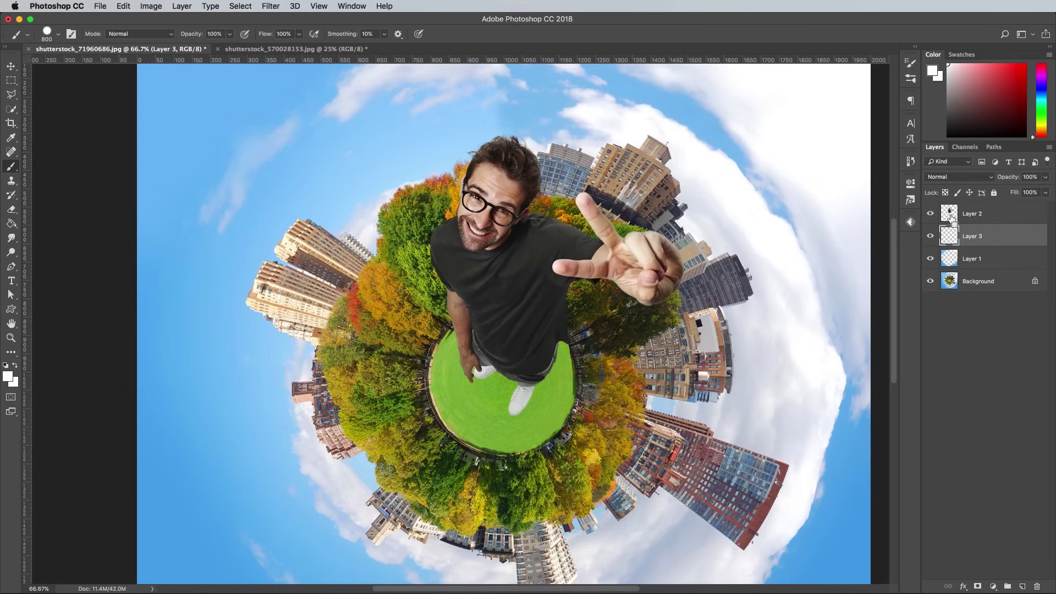
ctrl+click(950, 215)
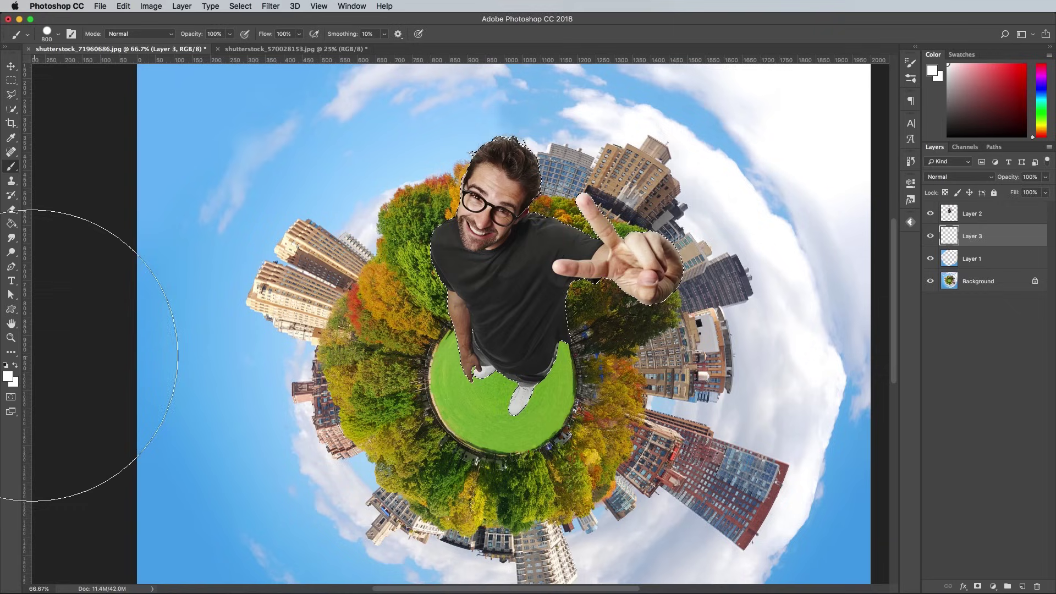
click(8, 376)
text(000000)
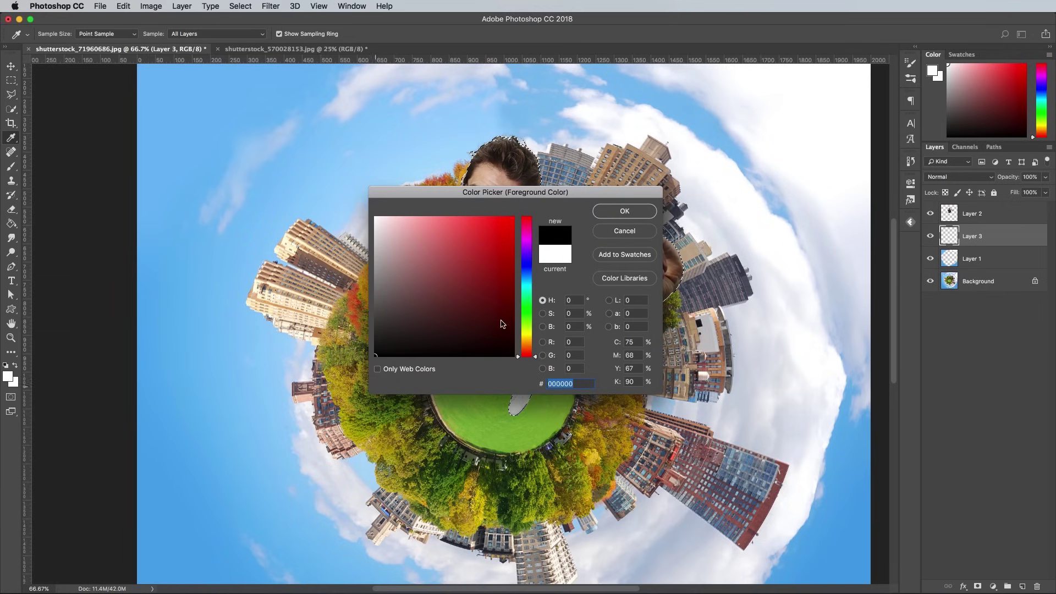
click(635, 215)
key(b)
click(633, 214)
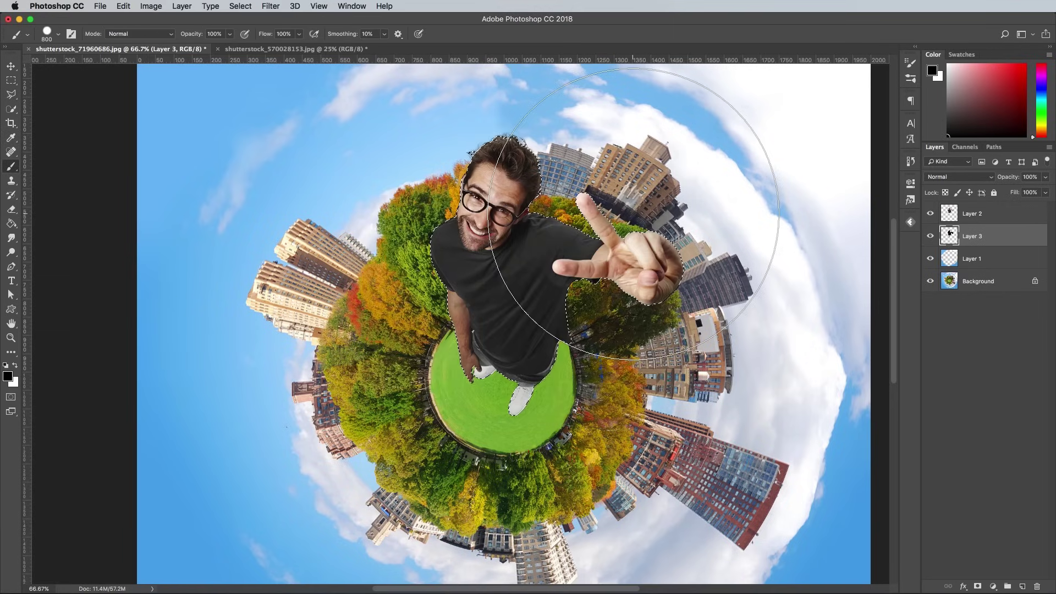
- Squash, rotate and stretch the black silhouette into a shadow meeting the man's feet
key(ctrl+d)
key(ctrl+t)
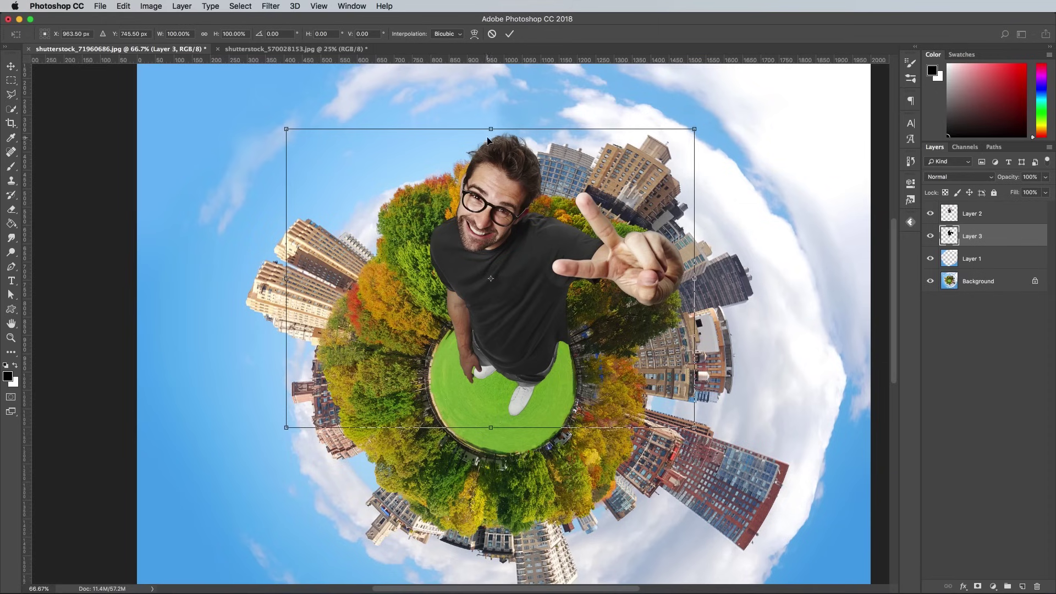
drag(490, 129, 594, 323)
drag(515, 330, 560, 308)
drag(694, 446, 713, 448)
drag(537, 375, 534, 379)
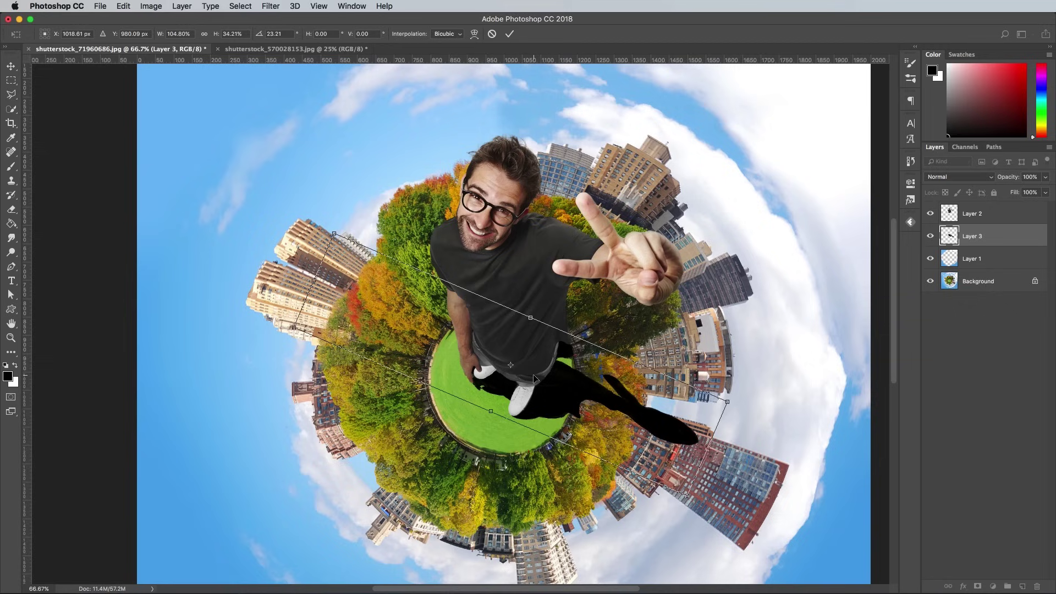
key(Return)
- Set the shadow layer to Linear Burn blend mode with 41% fill
key(b)
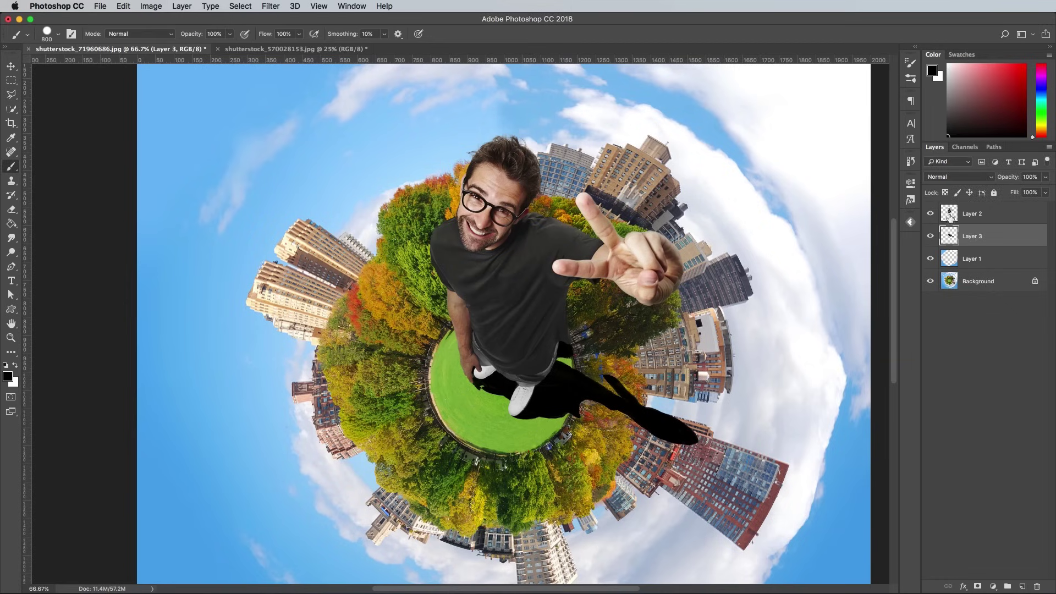
click(960, 177)
click(957, 223)
drag(1024, 209, 1013, 209)
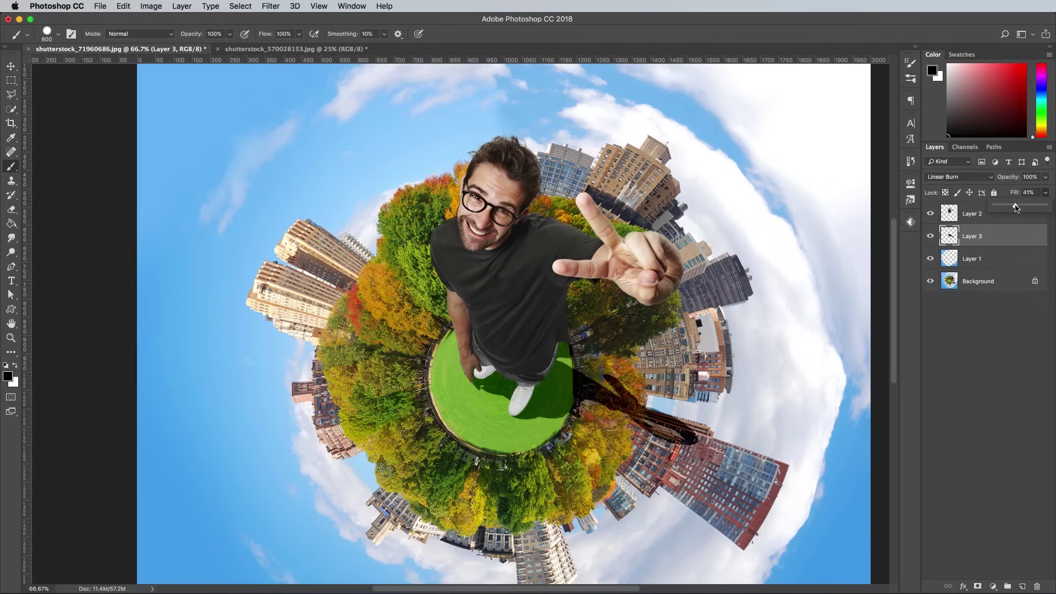
drag(1018, 208, 1014, 207)
- Soften the shadow with a 1.2 px Gaussian Blur
click(270, 6)
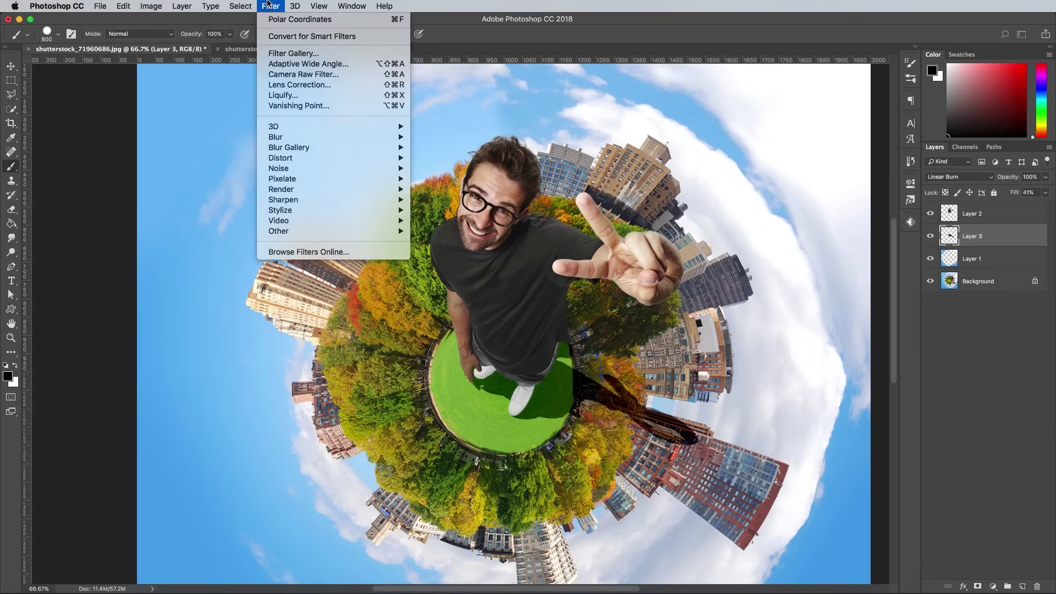
mouse_move(309, 137)
click(474, 179)
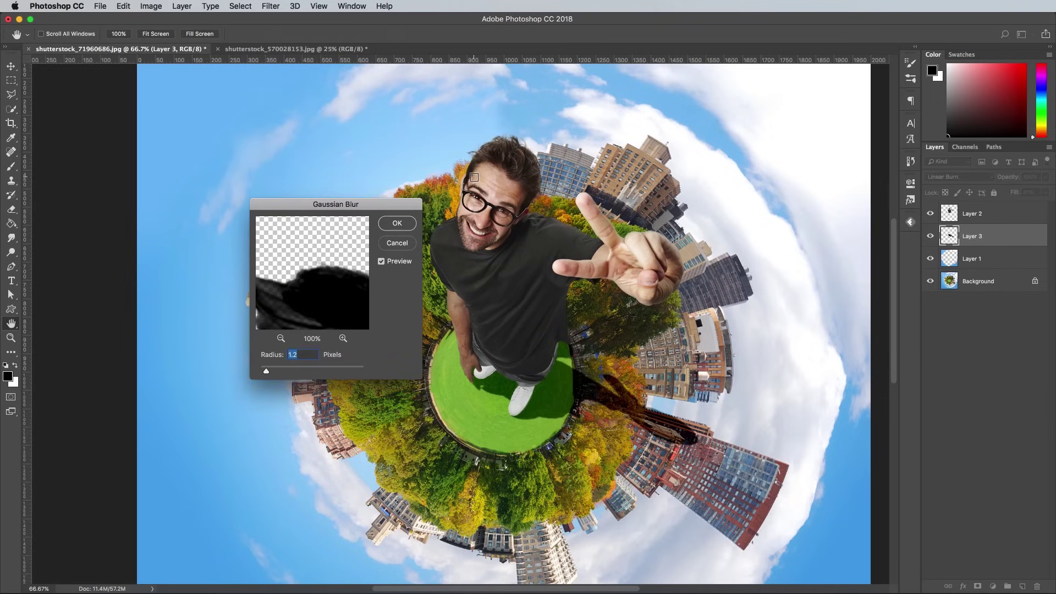
click(397, 223)
- Add a layer mask to Layer 3 and paint black to hide the shadow on the trees
key(b)
key(x)
click(978, 587)
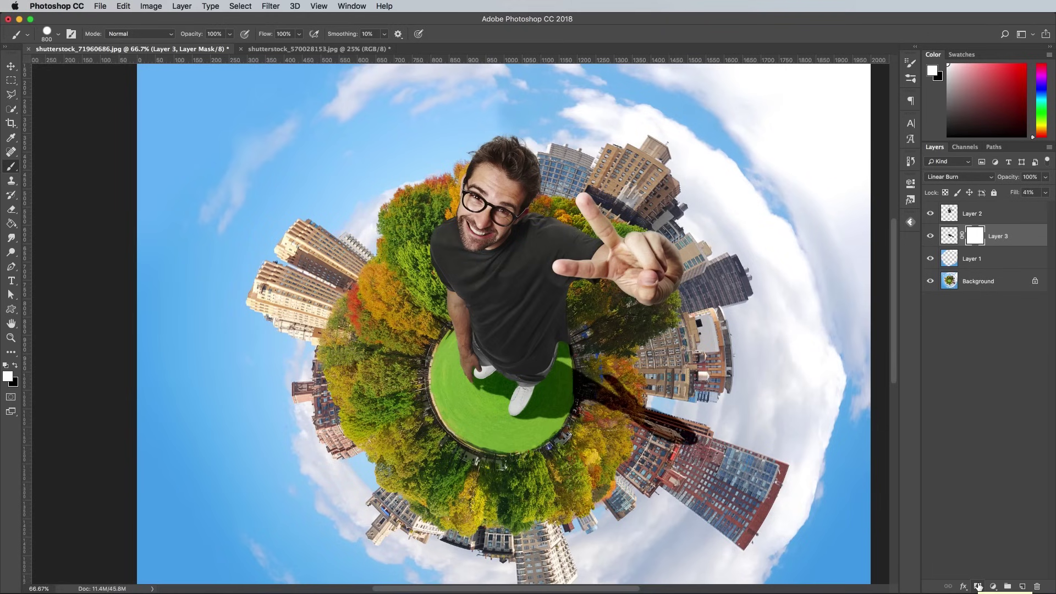
key(bracketleft)
key(bracketleft)
key(bracketleft)
key(bracketleft)
key(bracketleft)
key(x)
drag(682, 426, 686, 429)
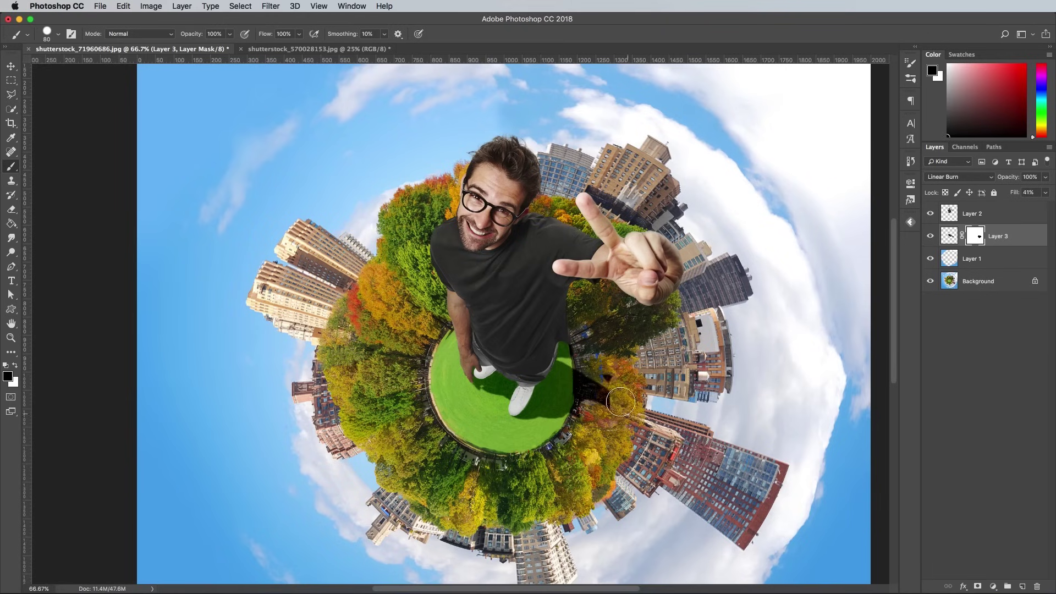
- With a smaller brush, mask out the shadow along the lawn's right edge
scroll(590, 363, up, 3)
click(58, 33)
key(Return)
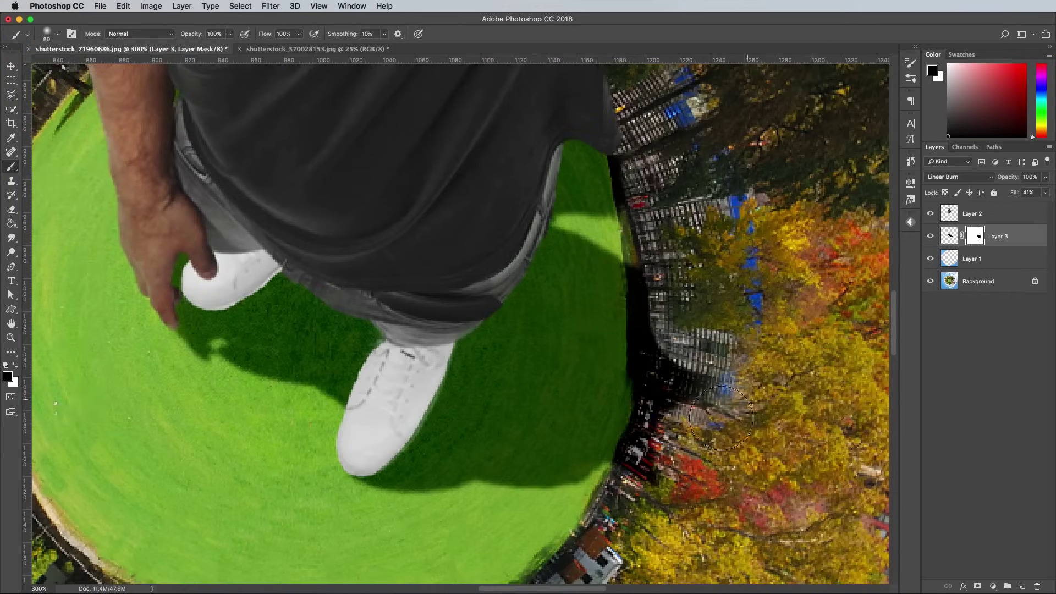
mouse_move(645, 459)
mouse_down()
mouse_move(670, 345)
mouse_move(666, 420)
mouse_up()
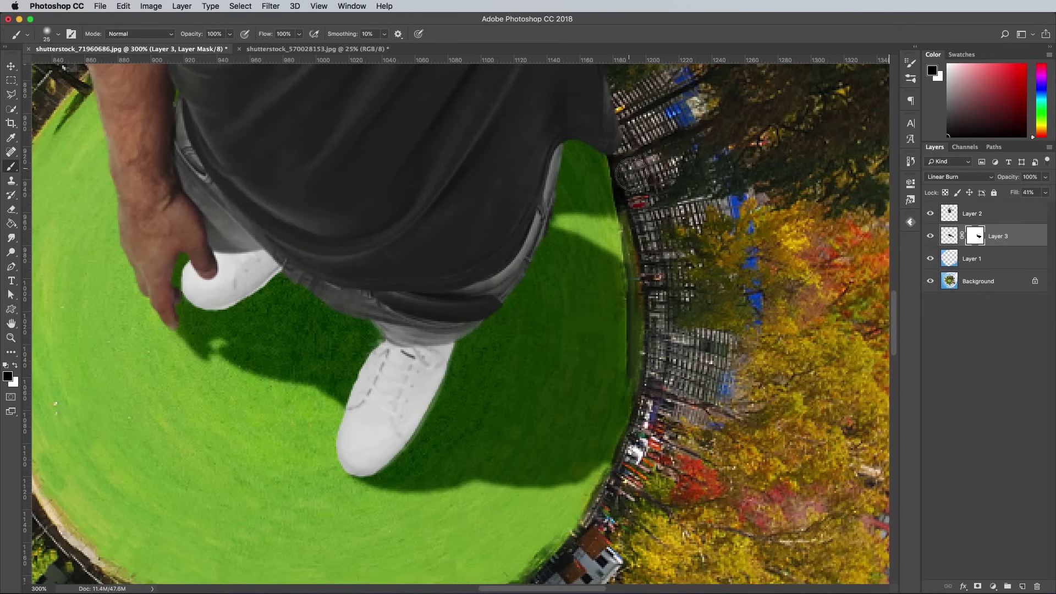
scroll(631, 174, down, 3)
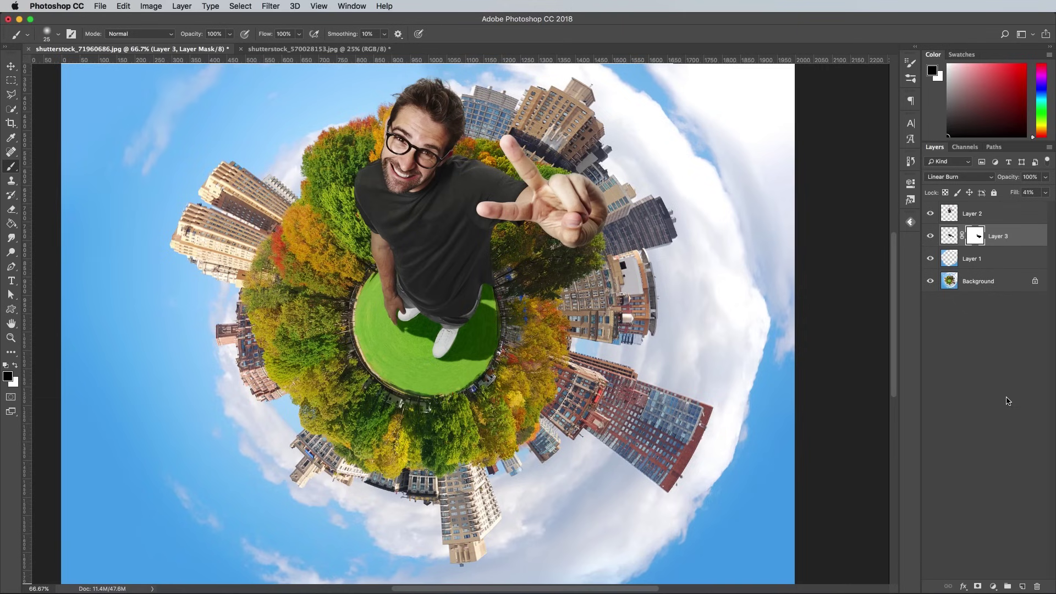
- Fill a new layer above Layer 1 with 50% Gray
click(1004, 264)
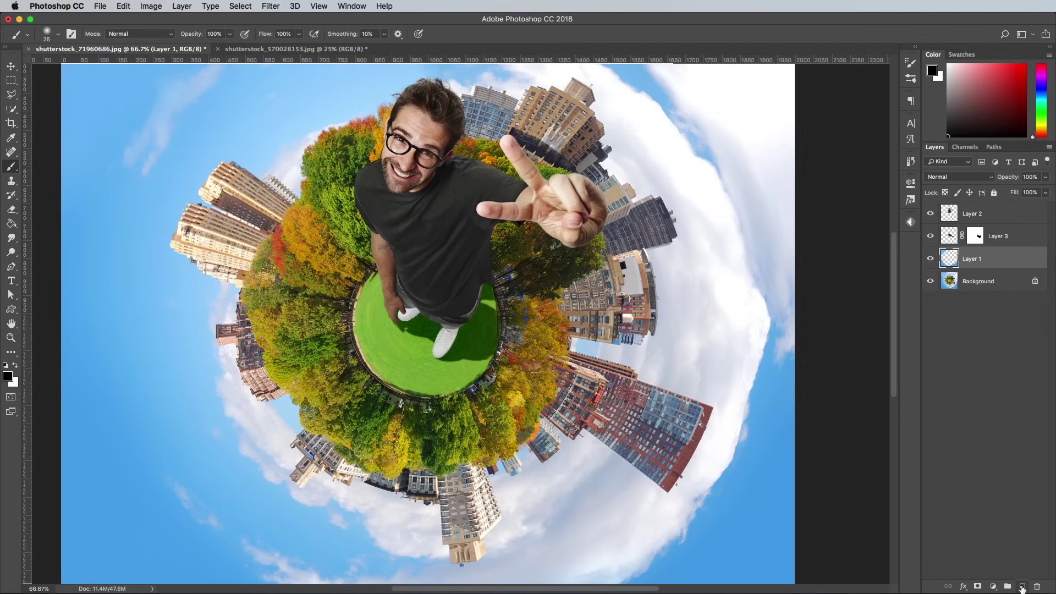
click(116, 6)
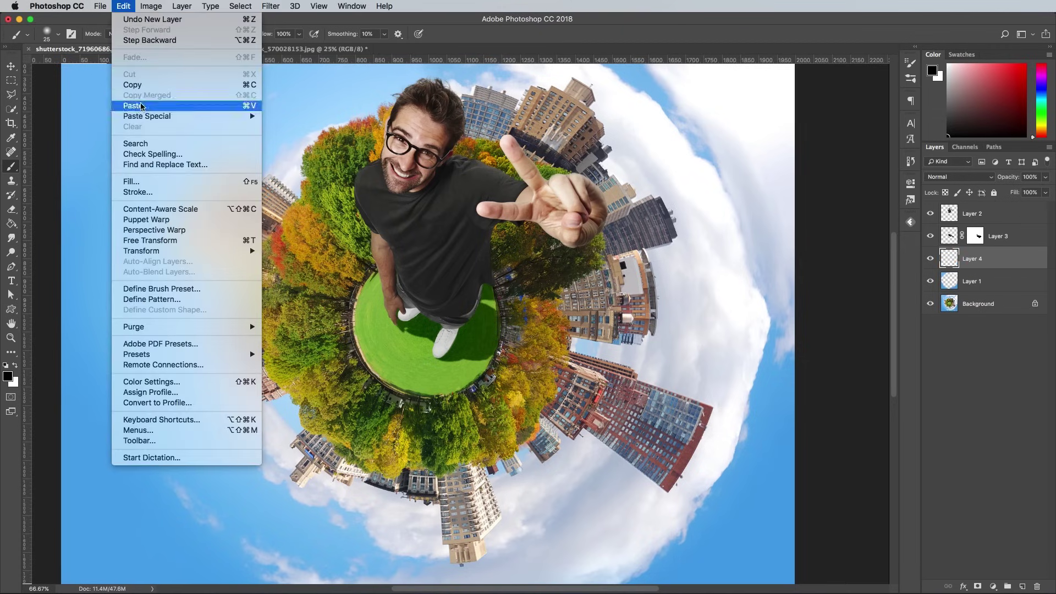
click(146, 180)
click(380, 257)
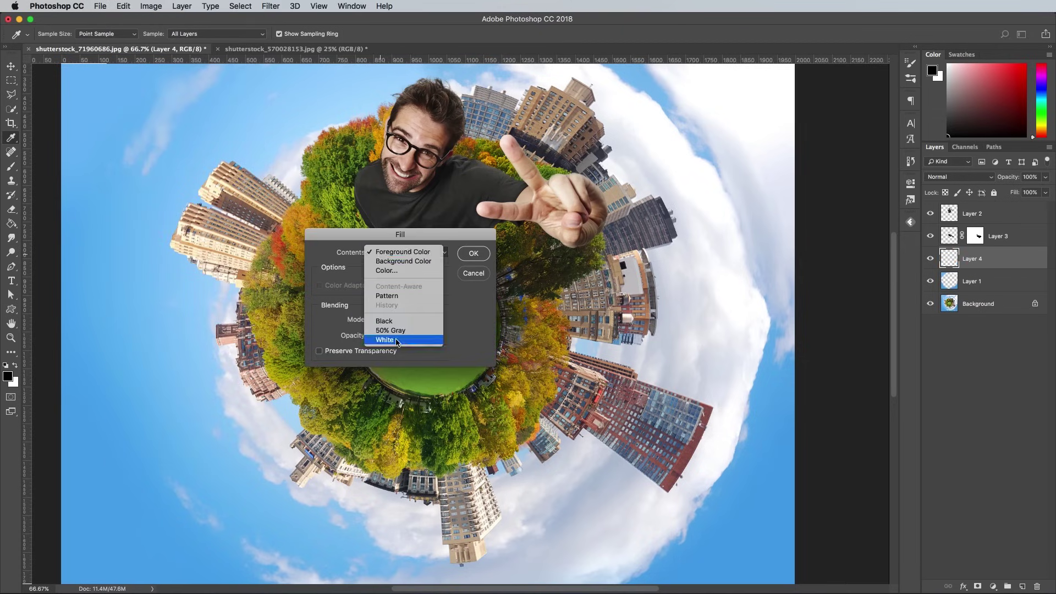
click(399, 336)
click(473, 253)
- Set the gray layer's blend mode to Overlay
key(b)
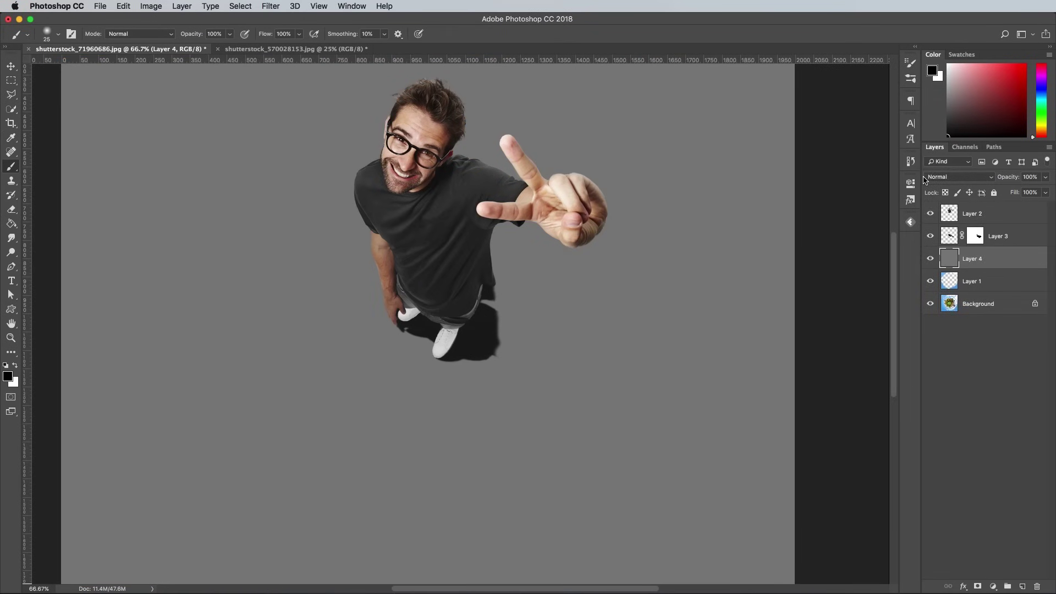
click(924, 178)
click(940, 296)
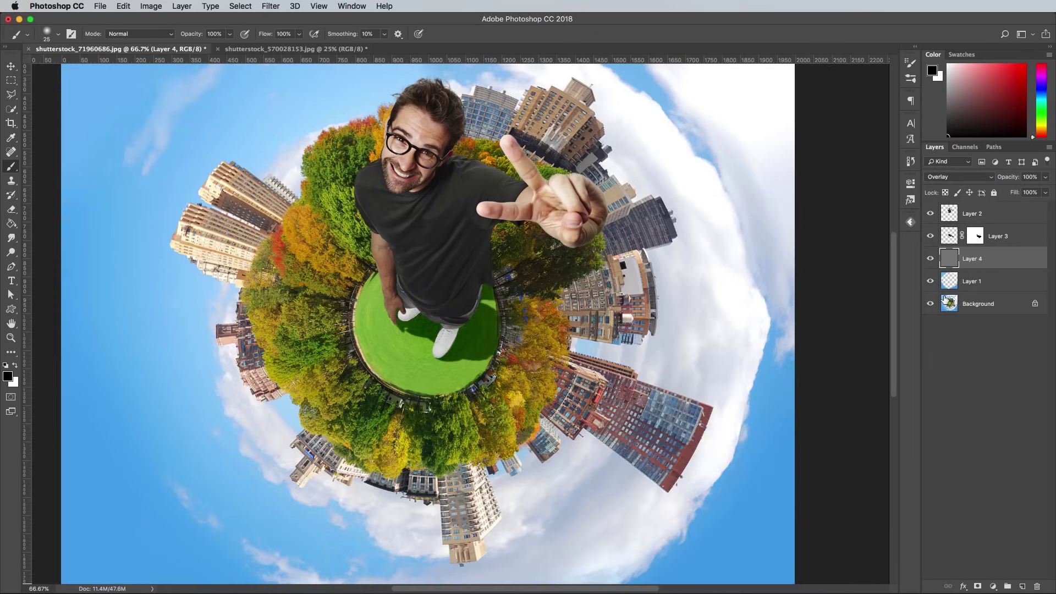
- Burn the trees and buildings around the planet on Layer 4, then lower its opacity to about 39%
drag(11, 249, 45, 259)
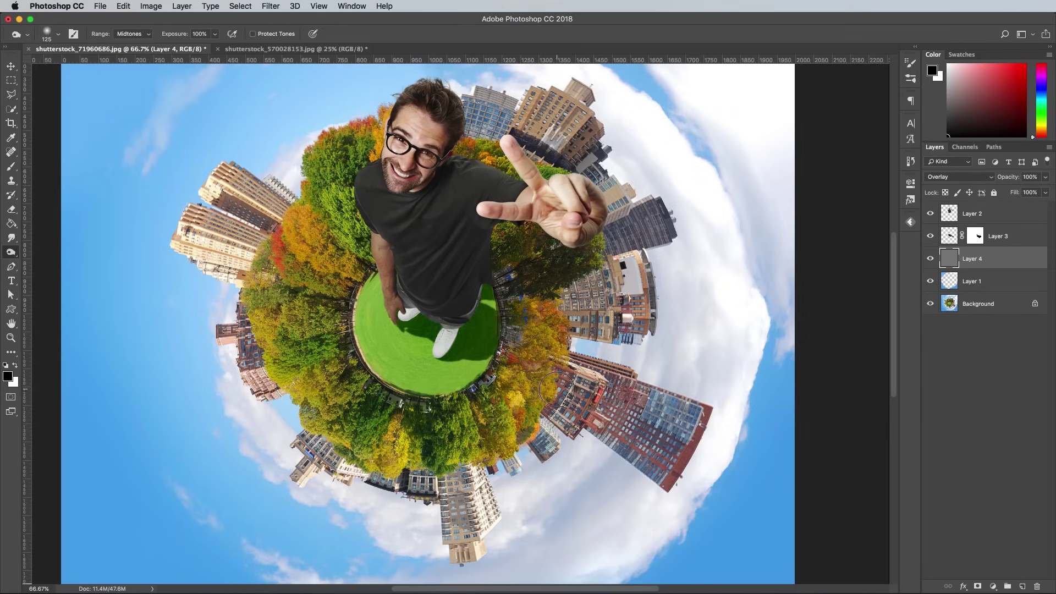
key(super+minus)
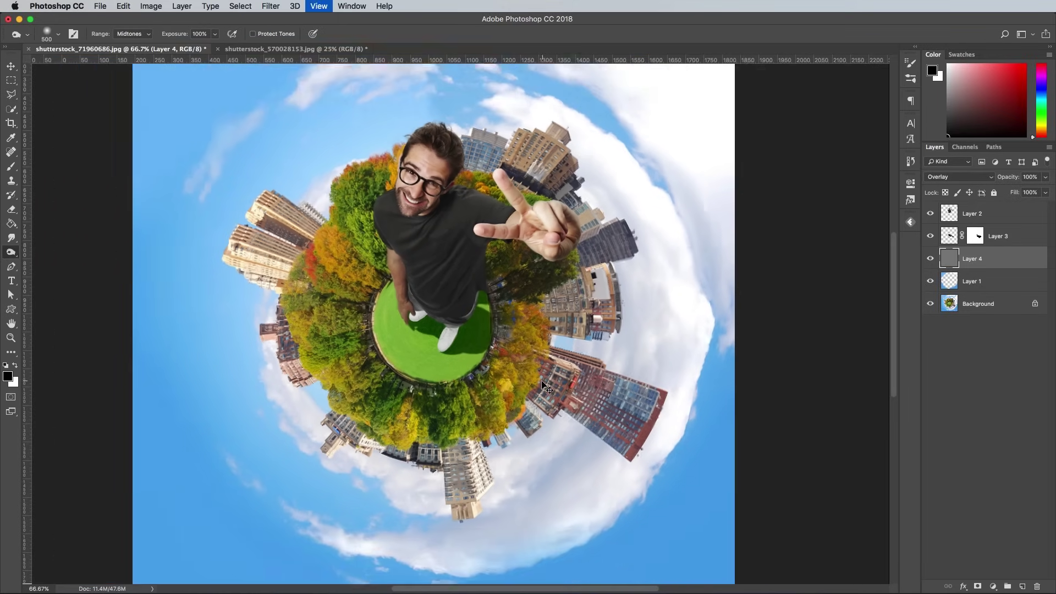
mouse_move(503, 381)
mouse_down()
mouse_move(460, 464)
mouse_move(525, 344)
mouse_move(514, 279)
mouse_move(588, 325)
mouse_move(621, 396)
mouse_move(528, 418)
mouse_move(487, 357)
mouse_move(525, 275)
mouse_move(594, 237)
mouse_move(617, 330)
mouse_move(586, 402)
mouse_move(462, 465)
mouse_move(476, 426)
mouse_up()
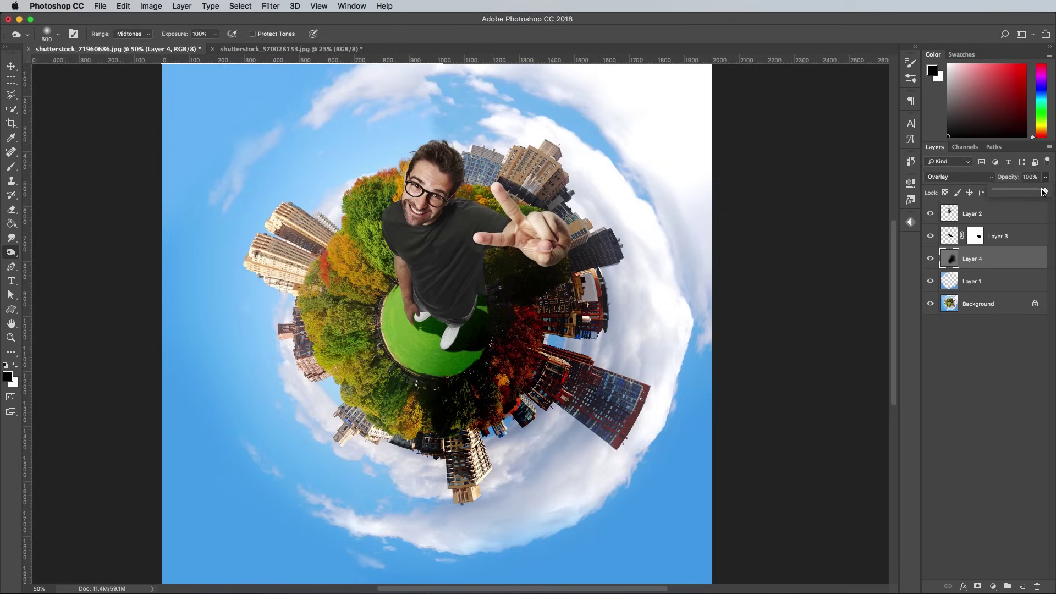
drag(1038, 192, 1019, 196)
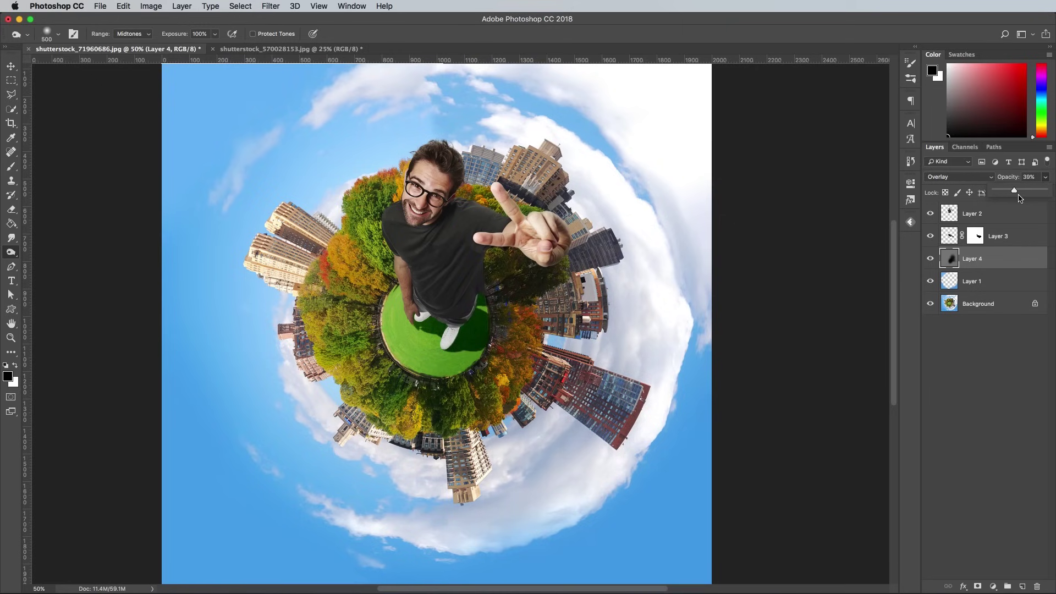
- Add a new black-filled layer on top, above Layer 2
click(1012, 219)
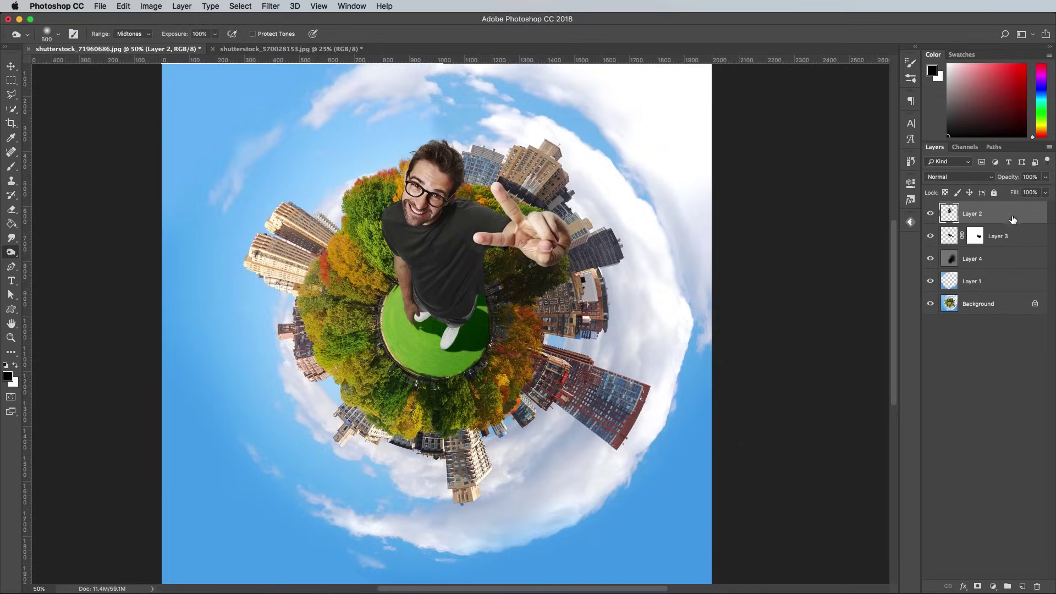
click(1021, 586)
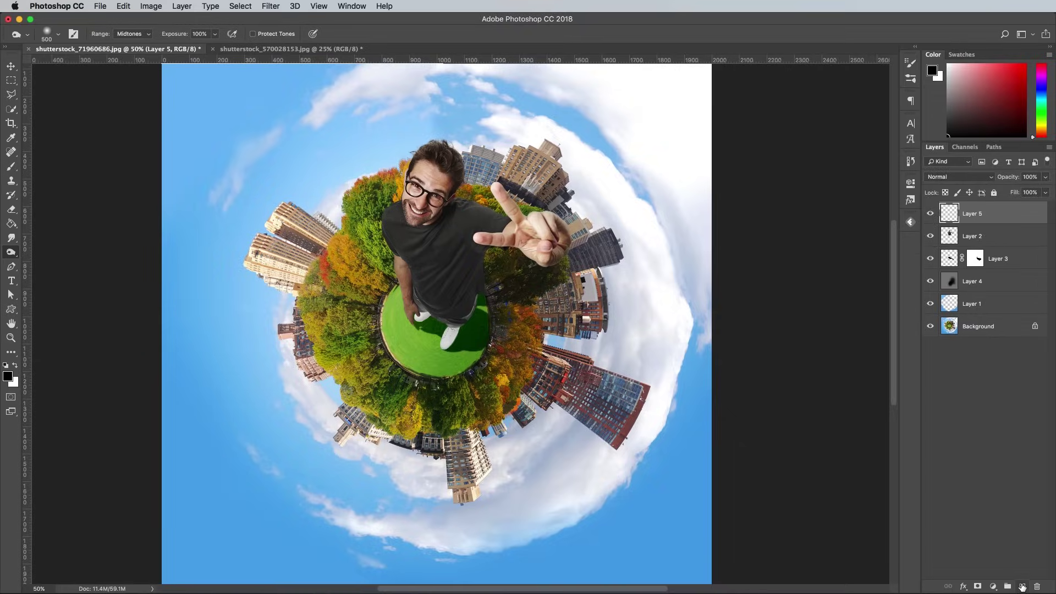
key(alt+BackSpace)
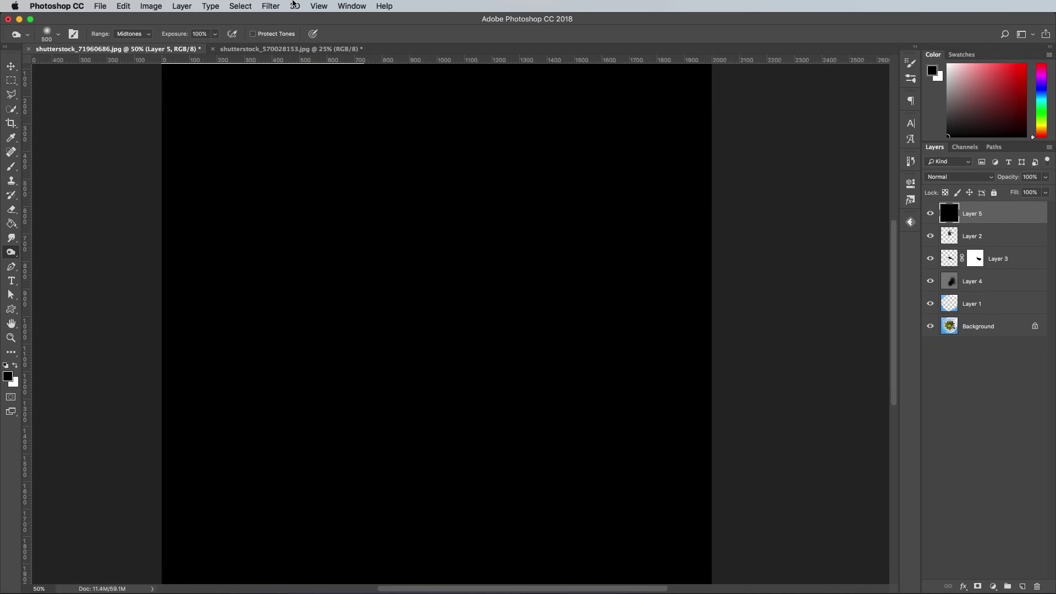
- Render a 105mm Prime lens flare on the black layer and set it to Screen
click(272, 6)
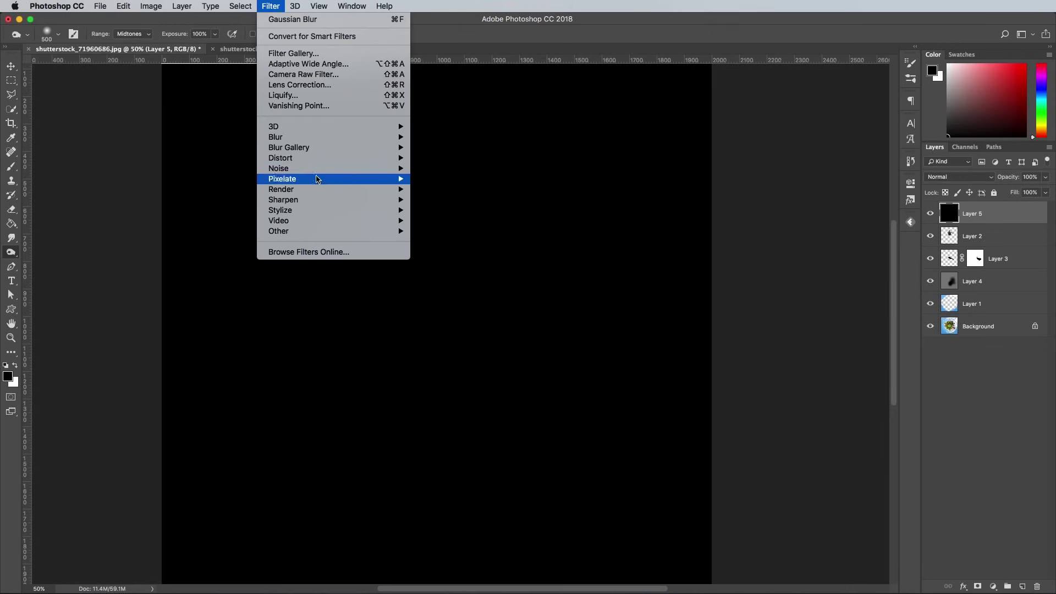
mouse_move(321, 190)
click(454, 259)
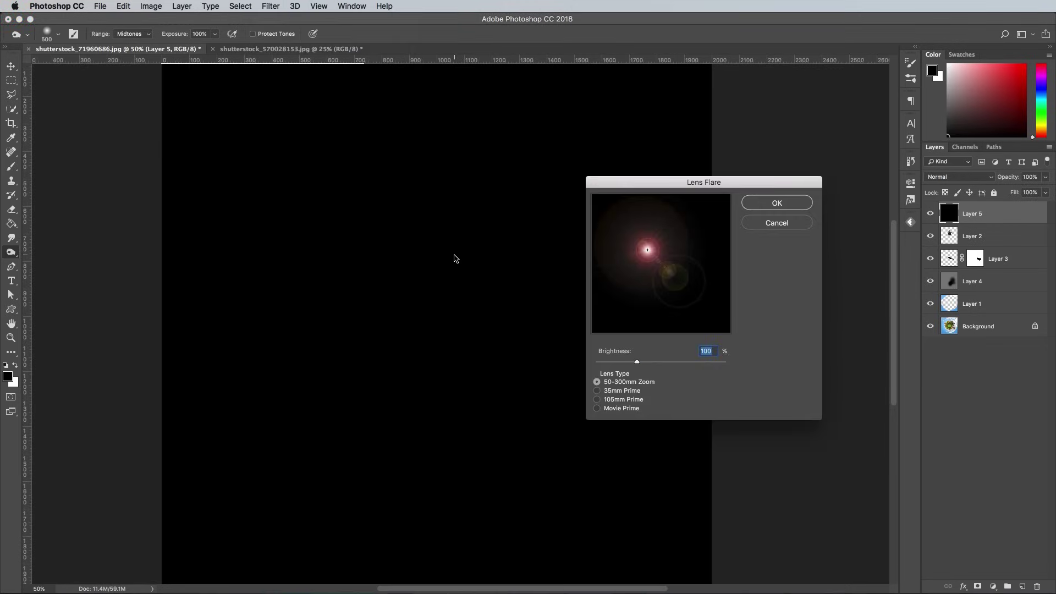
click(613, 398)
click(765, 199)
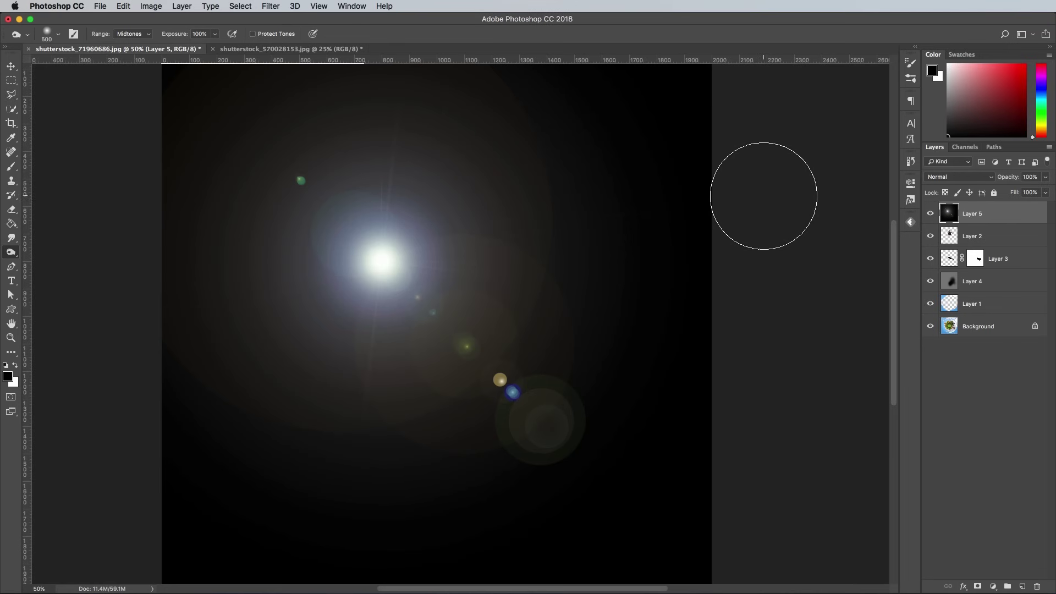
click(945, 181)
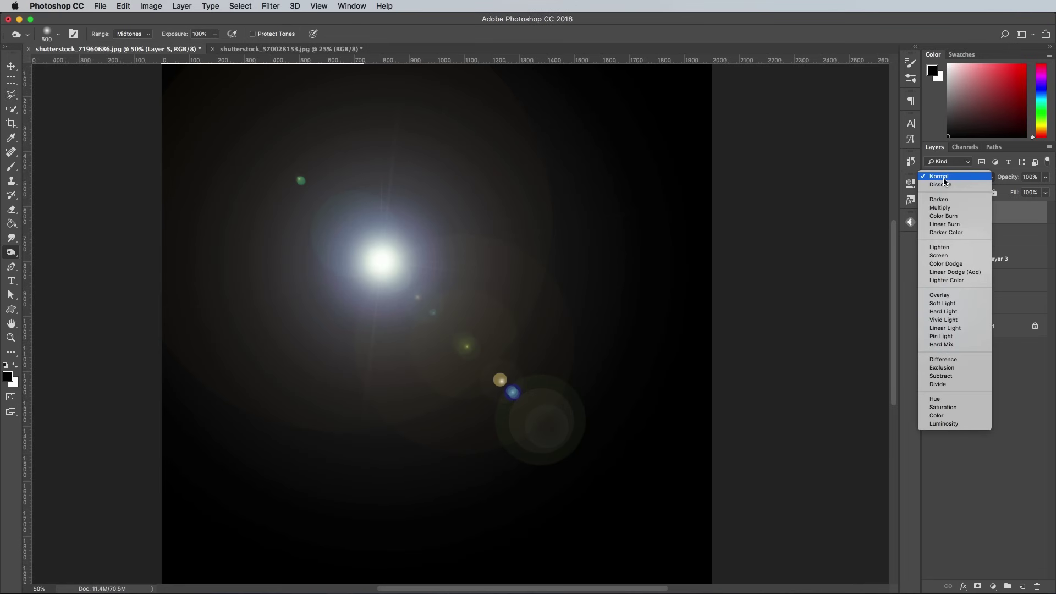
click(944, 259)
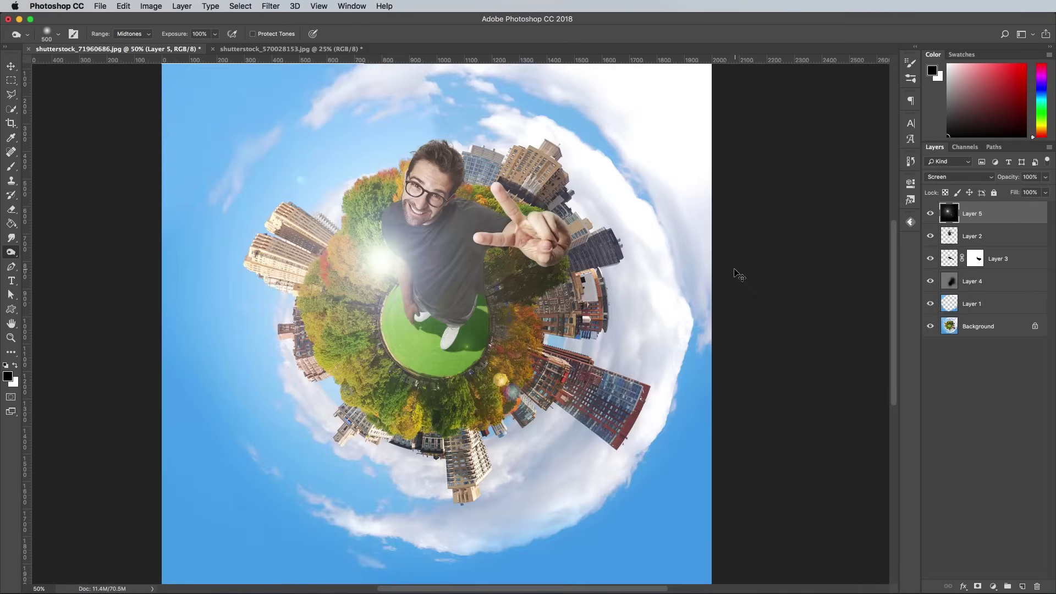
- Rotate the lens flare about -51° and move it up into the upper-left sky
key(super+minus)
key(super+t)
drag(693, 302, 679, 254)
drag(558, 239, 521, 164)
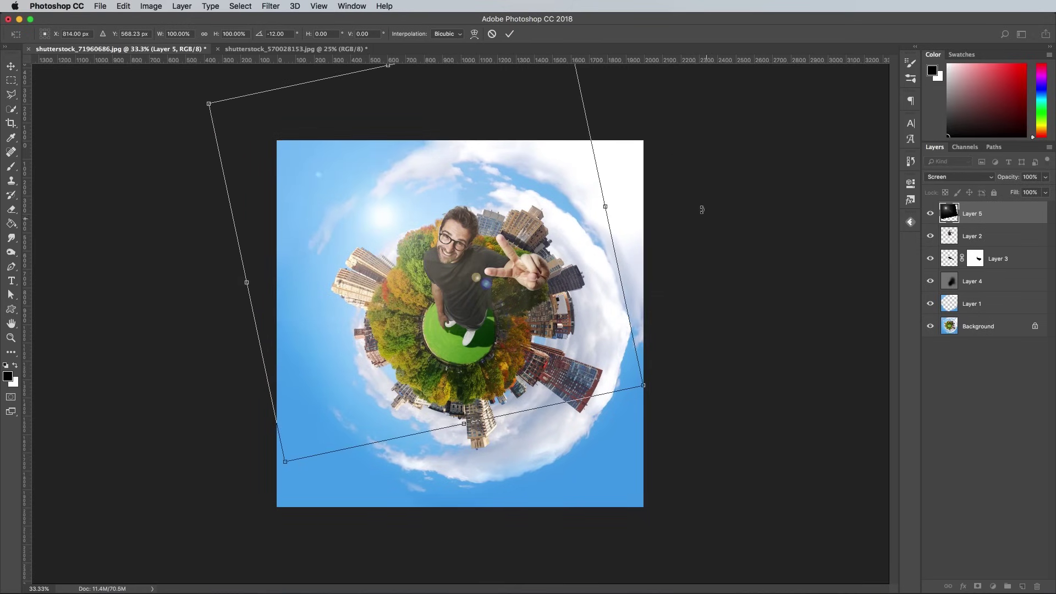
drag(702, 209, 632, 58)
drag(508, 218, 501, 168)
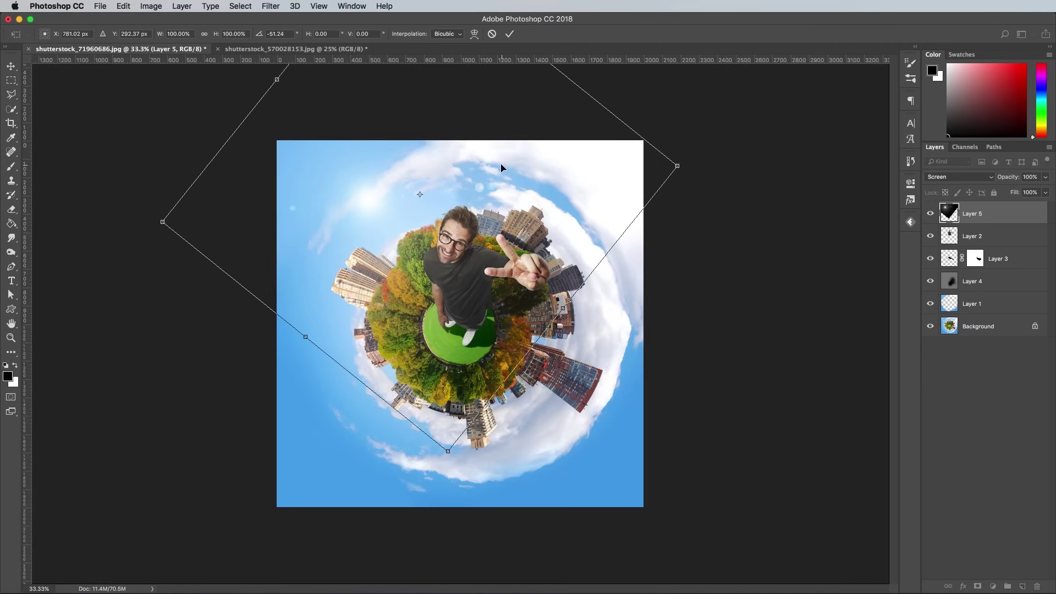
key(Return)
key(o)
key(super+equal)
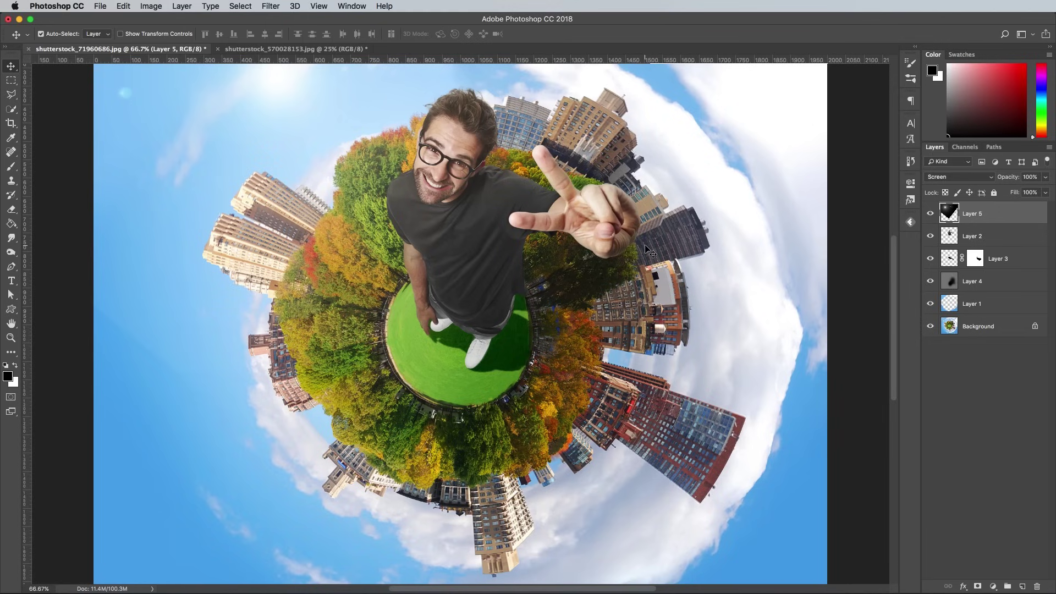
key(v)
scroll(646, 250, up, 3)
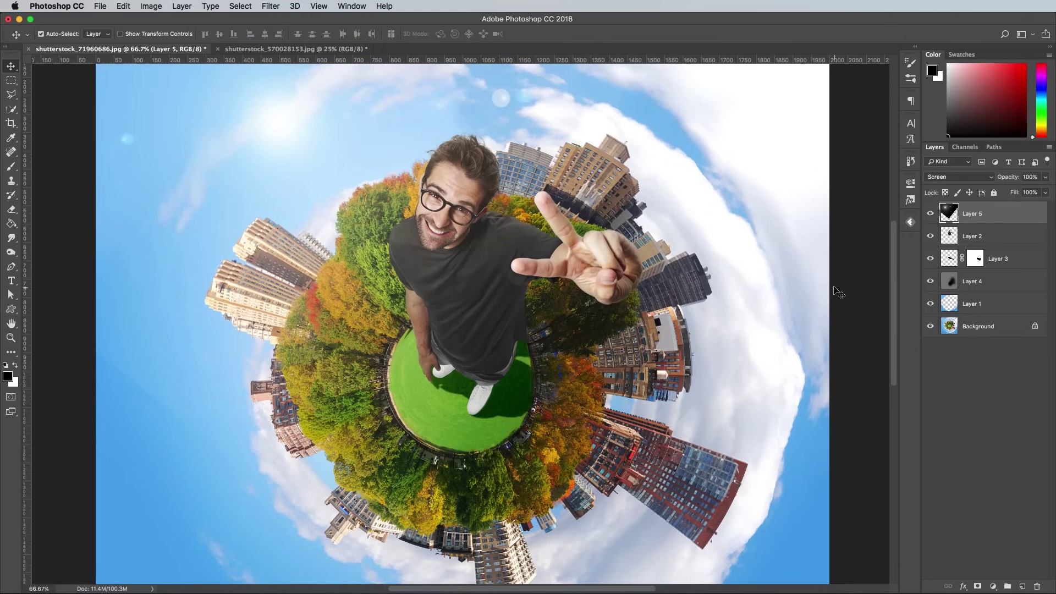